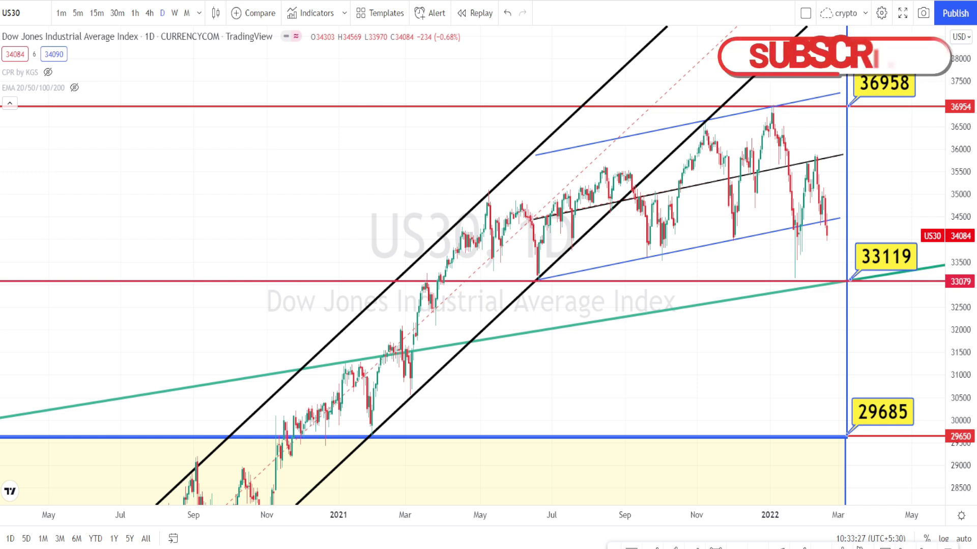
Trace the price swings inside the steep black channel with freehand strokes and circle its boundary touches from November 2020 to September 2021
{"action": "mouse_move", "coordinate": [230, 473]}
{"action": "left_mouse_down"}
{"action": "mouse_move", "coordinate": [286, 501]}
{"action": "mouse_move", "coordinate": [329, 365]}
{"action": "mouse_move", "coordinate": [292, 366]}
{"action": "mouse_move", "coordinate": [402, 407]}
{"action": "left_mouse_up"}
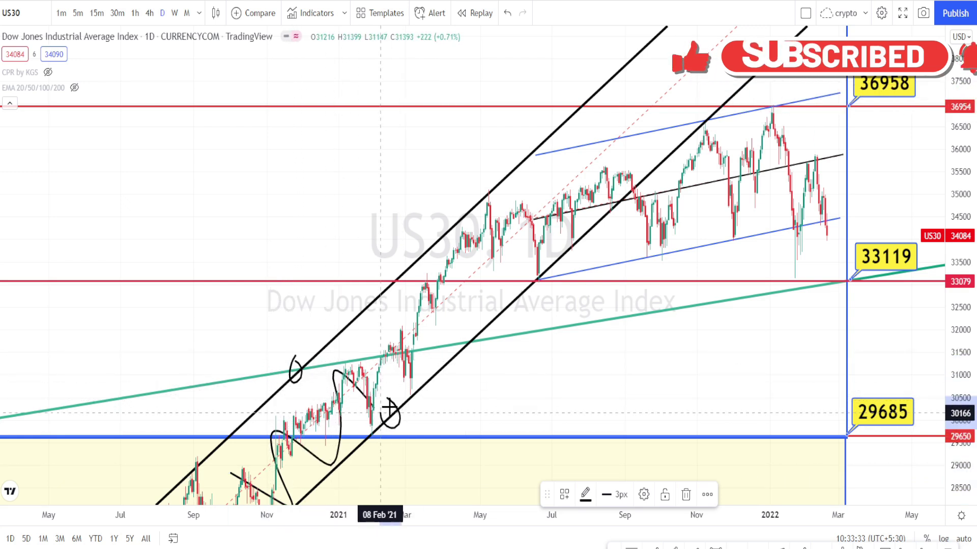
{"action": "mouse_move", "coordinate": [374, 345]}
{"action": "left_mouse_down"}
{"action": "mouse_move", "coordinate": [441, 278]}
{"action": "mouse_move", "coordinate": [473, 207]}
{"action": "mouse_move", "coordinate": [605, 163]}
{"action": "left_mouse_up"}
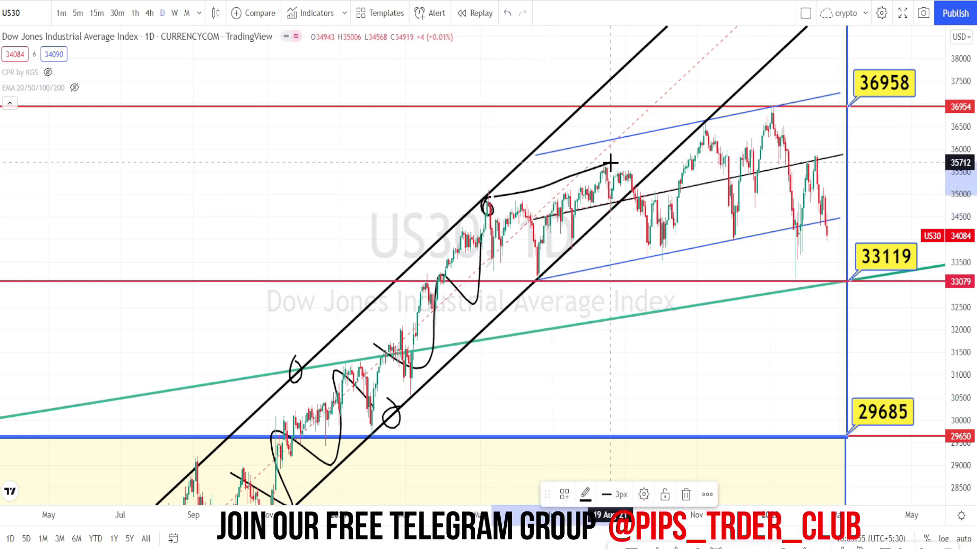
{"action": "mouse_move", "coordinate": [540, 182]}
{"action": "left_mouse_down"}
{"action": "mouse_move", "coordinate": [542, 129]}
{"action": "mouse_move", "coordinate": [529, 136]}
{"action": "left_mouse_up"}
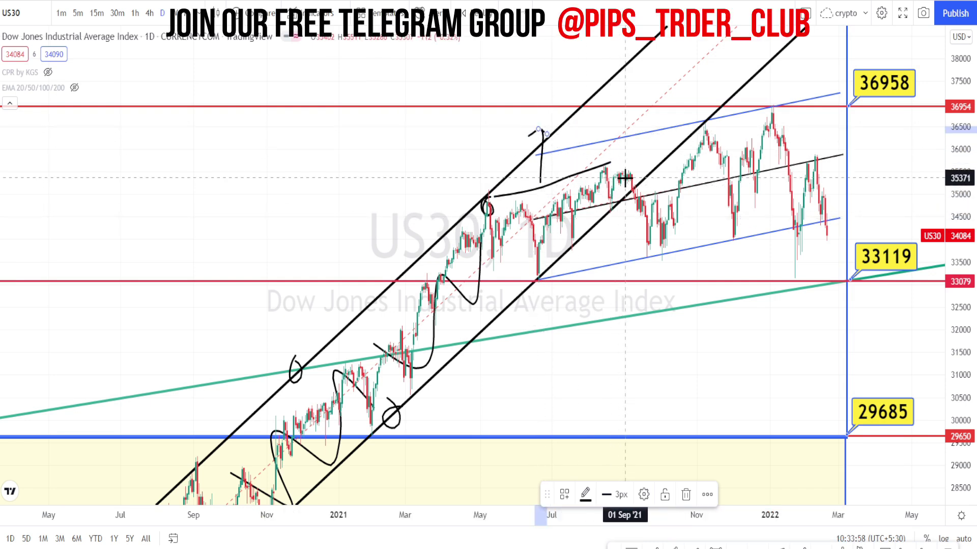
{"action": "left_click_drag", "start_coordinate": [624, 178], "coordinate": [633, 195]}
{"action": "left_click_drag", "start_coordinate": [462, 344], "coordinate": [506, 303]}
{"action": "left_click_drag", "start_coordinate": [521, 298], "coordinate": [522, 286]}
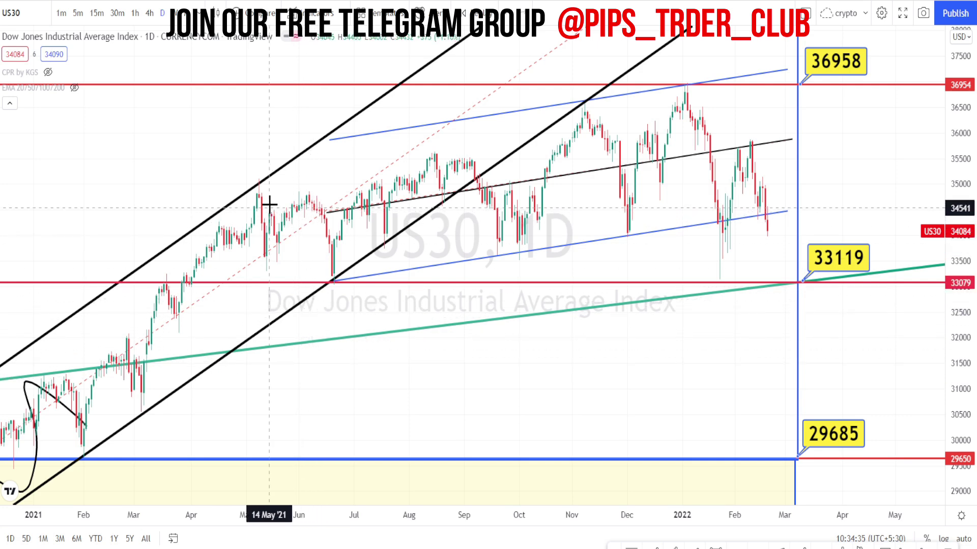
Trace the June–August 2021 highs and circle points along the upper blue trendline up to the January 2022 peak
{"action": "left_click_drag", "start_coordinate": [297, 205], "coordinate": [453, 159]}
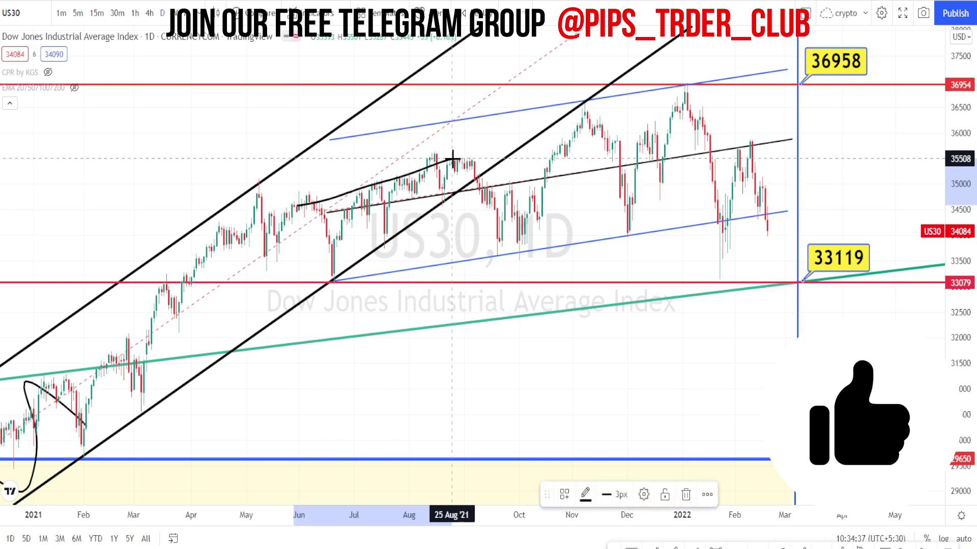
{"action": "mouse_move", "coordinate": [339, 131]}
{"action": "left_mouse_down"}
{"action": "mouse_move", "coordinate": [340, 148]}
{"action": "mouse_move", "coordinate": [334, 134]}
{"action": "left_mouse_up"}
{"action": "mouse_move", "coordinate": [438, 108]}
{"action": "left_mouse_down"}
{"action": "mouse_move", "coordinate": [432, 113]}
{"action": "mouse_move", "coordinate": [440, 117]}
{"action": "left_mouse_up"}
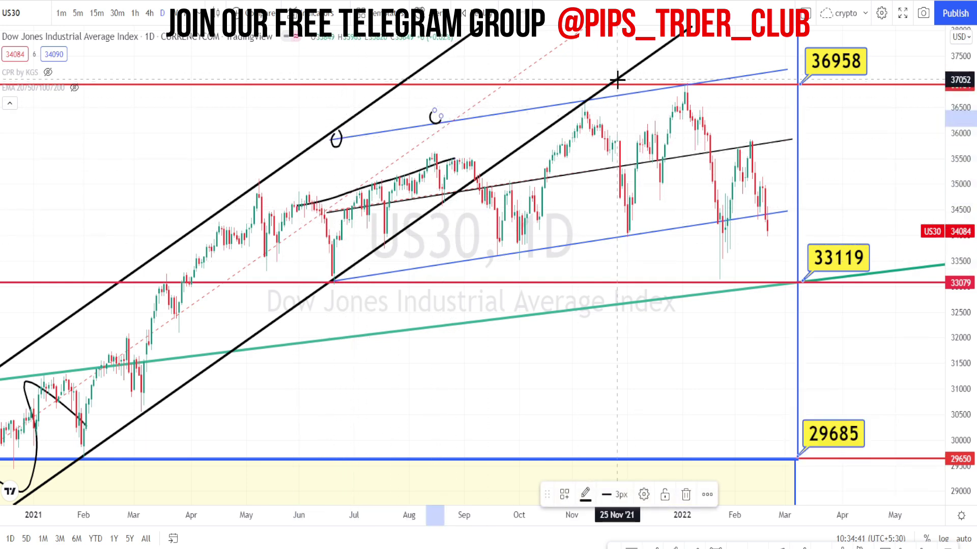
{"action": "left_click_drag", "start_coordinate": [617, 79], "coordinate": [618, 81]}
{"action": "left_click_drag", "start_coordinate": [694, 75], "coordinate": [687, 86]}
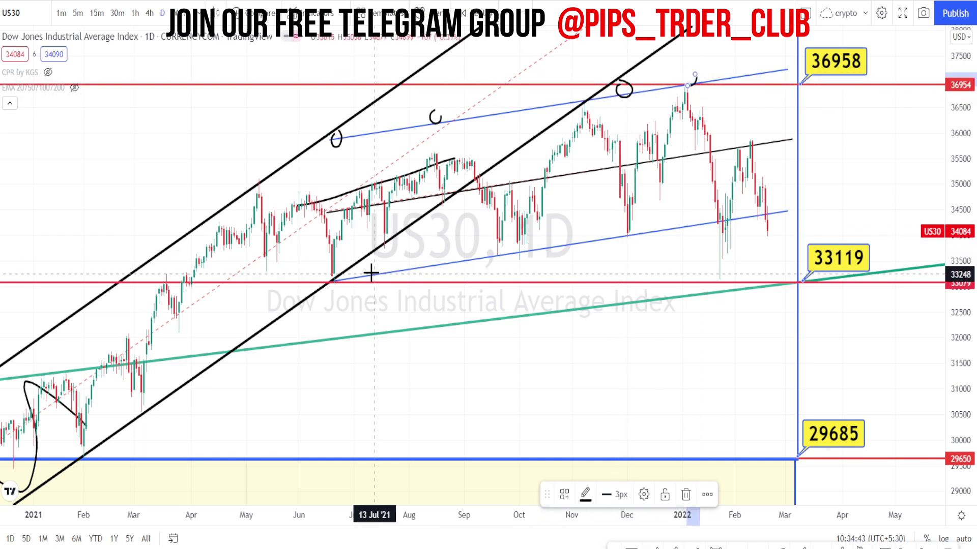
Circle the price touch points along the lower blue trendline from June to late November 2021
{"action": "left_click_drag", "start_coordinate": [350, 277], "coordinate": [361, 275]}
{"action": "left_click_drag", "start_coordinate": [459, 252], "coordinate": [454, 260]}
{"action": "left_click_drag", "start_coordinate": [510, 248], "coordinate": [509, 249]}
{"action": "left_click_drag", "start_coordinate": [609, 235], "coordinate": [610, 248]}
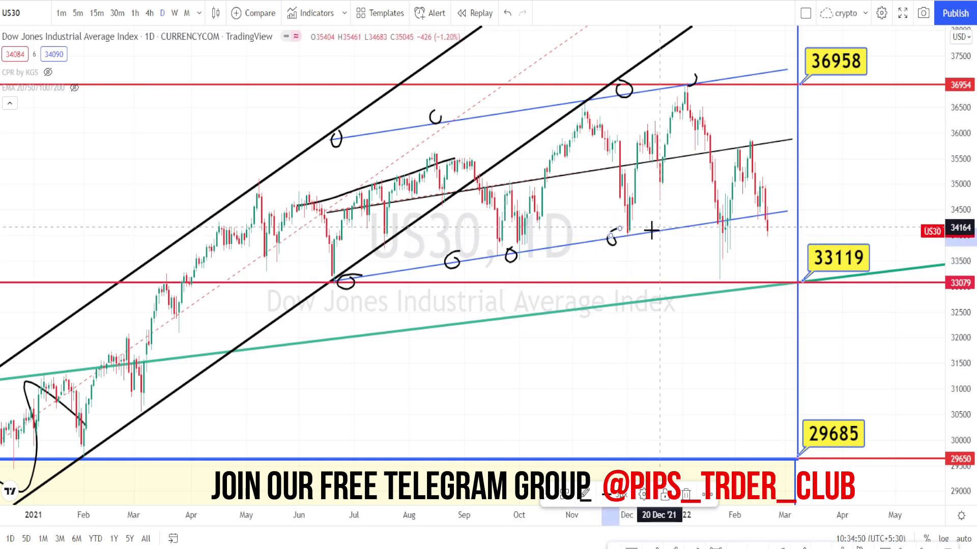
Draw a zigzag over the August–December 2021 swings inside the blue channel and circle the 36958 price label
{"action": "mouse_move", "coordinate": [435, 168]}
{"action": "left_mouse_down"}
{"action": "mouse_move", "coordinate": [469, 197]}
{"action": "mouse_move", "coordinate": [532, 210]}
{"action": "mouse_move", "coordinate": [572, 119]}
{"action": "mouse_move", "coordinate": [618, 203]}
{"action": "mouse_move", "coordinate": [657, 117]}
{"action": "left_mouse_up"}
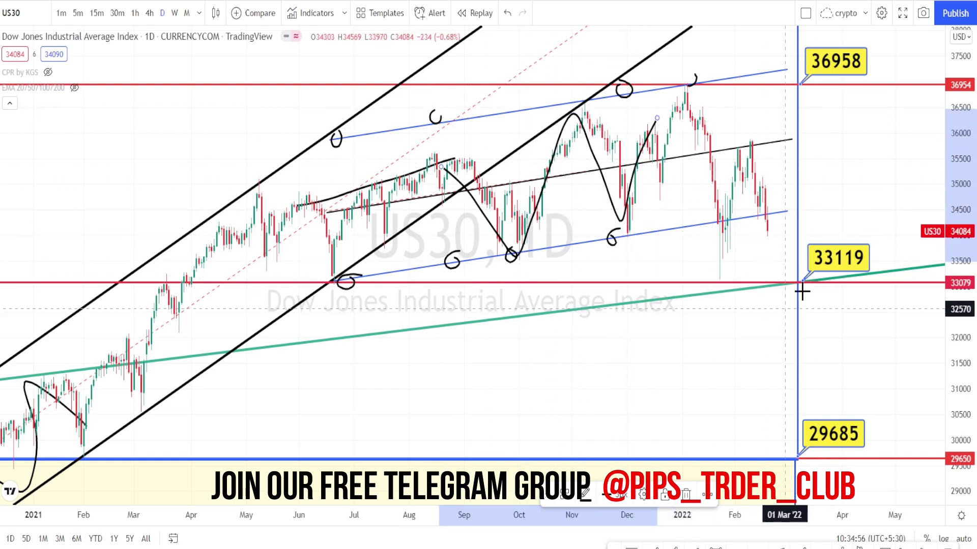
{"action": "mouse_move", "coordinate": [833, 284]}
{"action": "left_mouse_down"}
{"action": "mouse_move", "coordinate": [812, 258]}
{"action": "mouse_move", "coordinate": [866, 234]}
{"action": "left_mouse_up"}
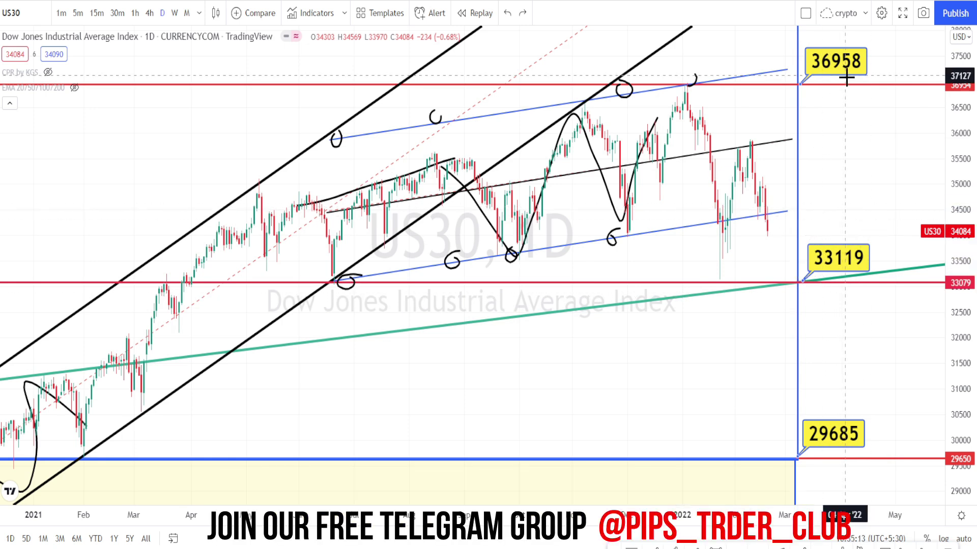
{"action": "mouse_move", "coordinate": [849, 94]}
{"action": "left_mouse_down"}
{"action": "mouse_move", "coordinate": [806, 56]}
{"action": "mouse_move", "coordinate": [829, 33]}
{"action": "mouse_move", "coordinate": [867, 56]}
{"action": "mouse_move", "coordinate": [848, 82]}
{"action": "left_mouse_up"}
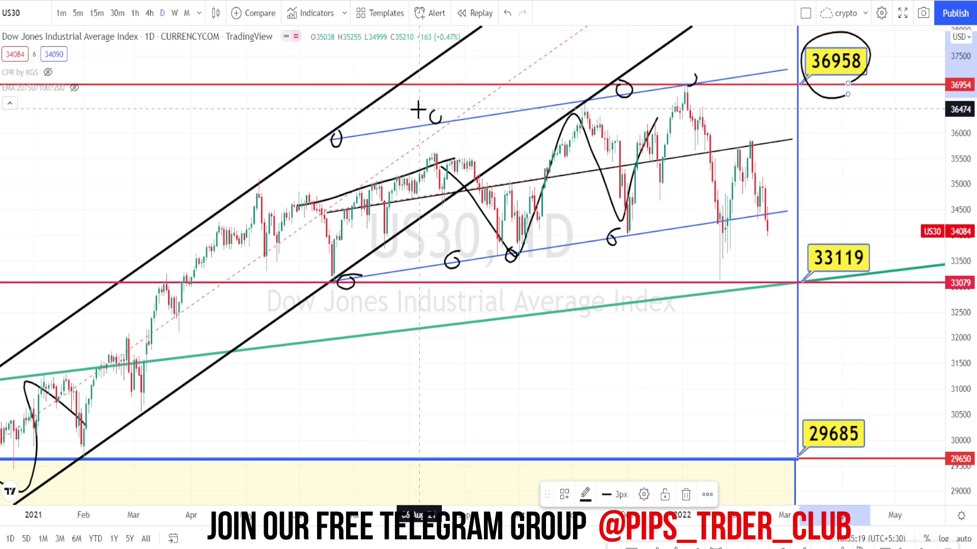
Brush an oval around the September 2021 price action and arrow strokes toward the January–February 2022 swings
{"action": "mouse_move", "coordinate": [460, 87]}
{"action": "left_mouse_down"}
{"action": "mouse_move", "coordinate": [515, 171]}
{"action": "mouse_move", "coordinate": [510, 257]}
{"action": "mouse_move", "coordinate": [445, 196]}
{"action": "mouse_move", "coordinate": [484, 75]}
{"action": "left_mouse_up"}
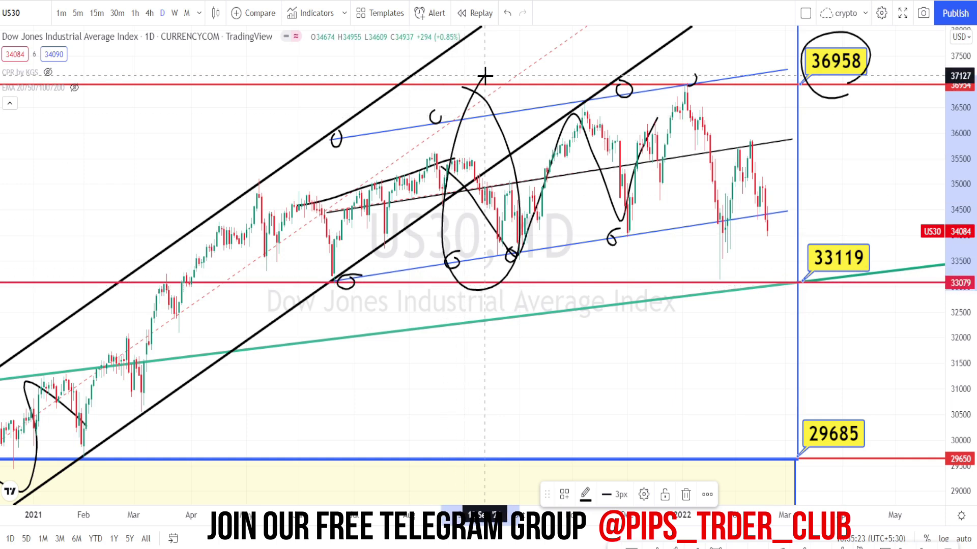
{"action": "left_click_drag", "start_coordinate": [575, 64], "coordinate": [671, 69]}
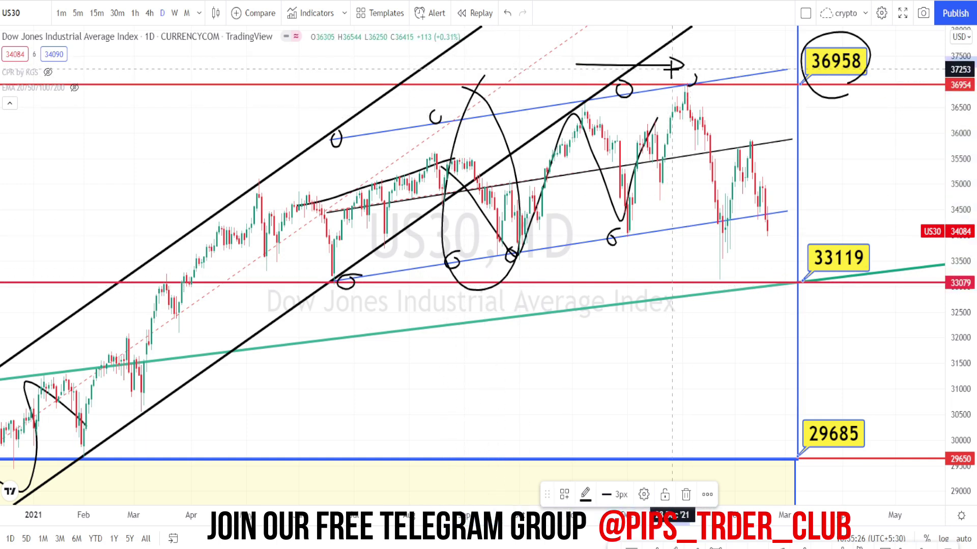
{"action": "mouse_move", "coordinate": [695, 328]}
{"action": "left_mouse_down"}
{"action": "mouse_move", "coordinate": [767, 312]}
{"action": "mouse_move", "coordinate": [750, 337]}
{"action": "left_mouse_up"}
{"action": "mouse_move", "coordinate": [676, 109]}
{"action": "left_mouse_down"}
{"action": "mouse_move", "coordinate": [732, 231]}
{"action": "mouse_move", "coordinate": [758, 133]}
{"action": "left_mouse_up"}
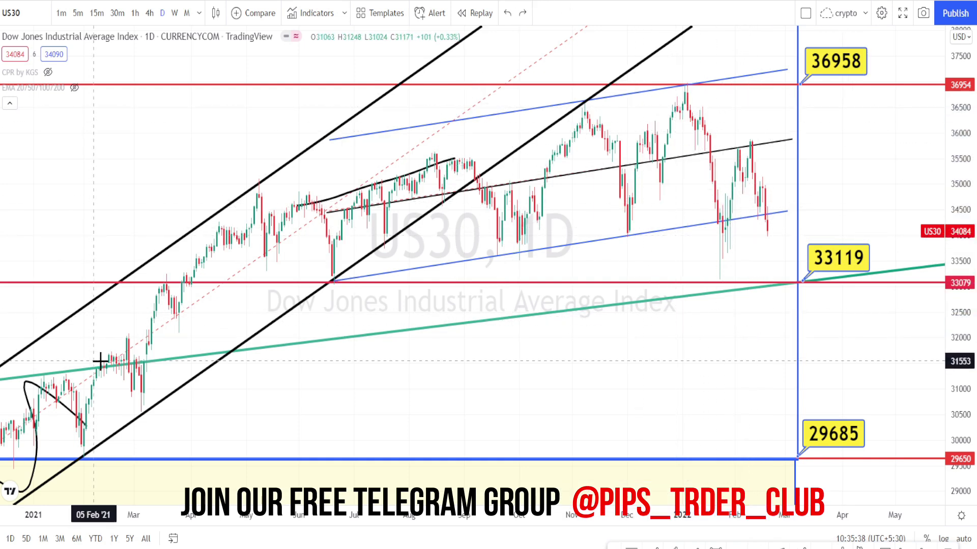
Circle a series of points along the rising green trendline from February 2021 to January 2022
{"action": "mouse_move", "coordinate": [99, 354]}
{"action": "left_mouse_down"}
{"action": "mouse_move", "coordinate": [190, 359]}
{"action": "mouse_move", "coordinate": [167, 351]}
{"action": "left_mouse_up"}
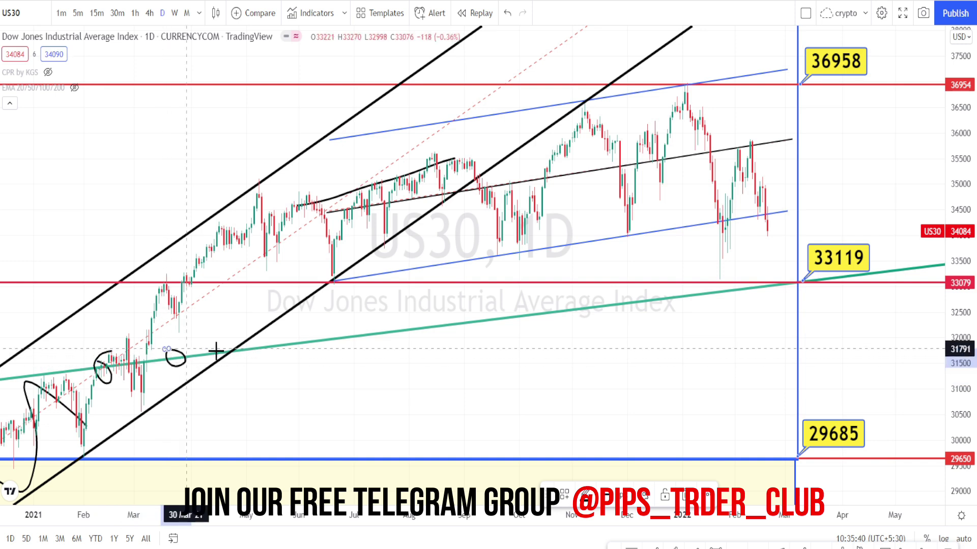
{"action": "left_click_drag", "start_coordinate": [250, 338], "coordinate": [257, 340]}
{"action": "mouse_move", "coordinate": [399, 308]}
{"action": "left_mouse_down"}
{"action": "mouse_move", "coordinate": [388, 331]}
{"action": "mouse_move", "coordinate": [402, 317]}
{"action": "left_mouse_up"}
{"action": "mouse_move", "coordinate": [494, 303]}
{"action": "left_mouse_down"}
{"action": "mouse_move", "coordinate": [505, 338]}
{"action": "mouse_move", "coordinate": [519, 305]}
{"action": "left_mouse_up"}
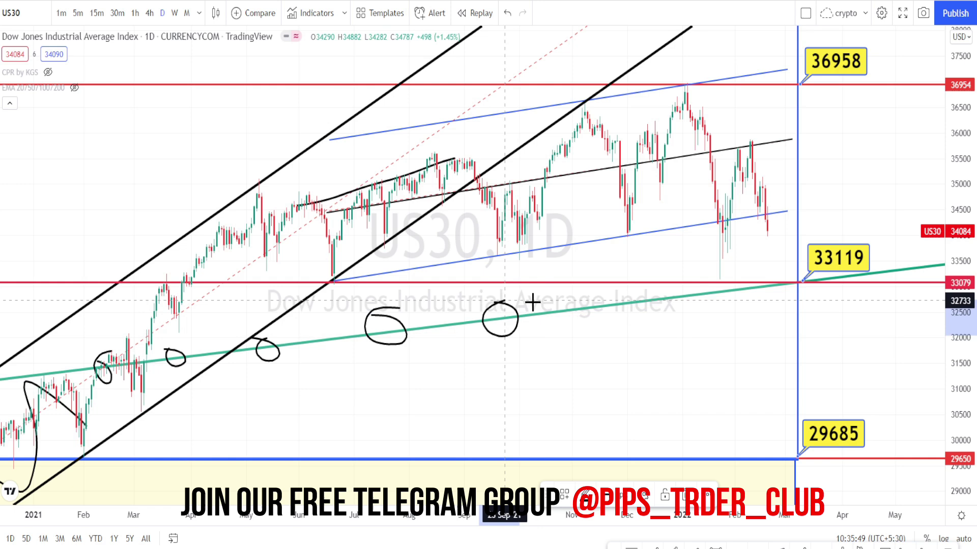
{"action": "left_click_drag", "start_coordinate": [606, 298], "coordinate": [608, 294]}
{"action": "left_click_drag", "start_coordinate": [681, 287], "coordinate": [733, 304]}
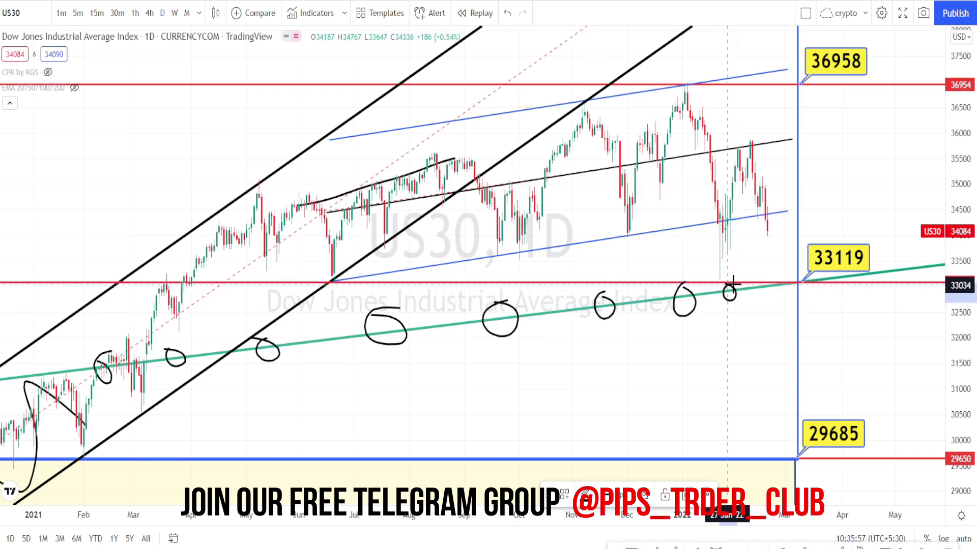
Draw upward and downward arrows from the green trendline at February 2022, and mark the 33119 and 29685 price labels
{"action": "mouse_move", "coordinate": [760, 279]}
{"action": "left_mouse_down"}
{"action": "mouse_move", "coordinate": [757, 290]}
{"action": "mouse_move", "coordinate": [790, 167]}
{"action": "mouse_move", "coordinate": [810, 186]}
{"action": "left_mouse_up"}
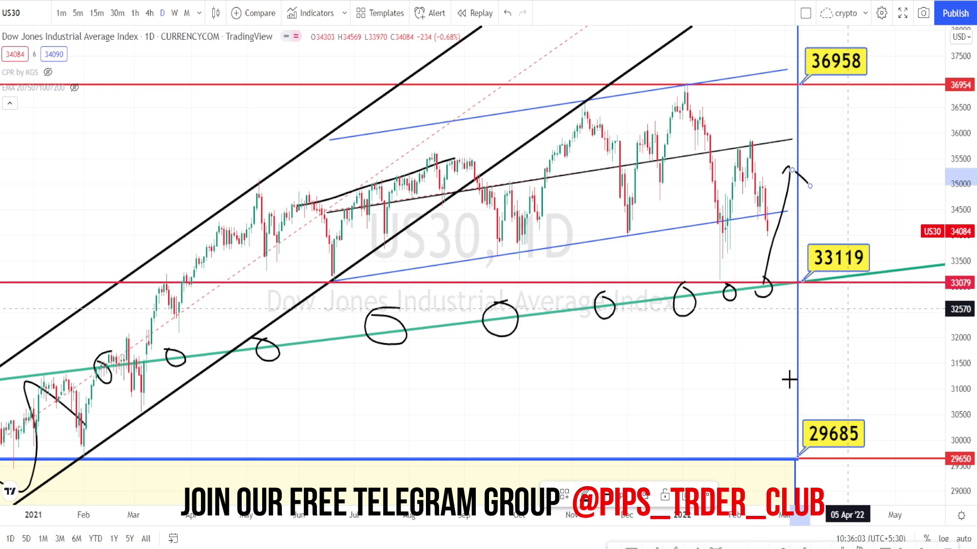
{"action": "mouse_move", "coordinate": [816, 298]}
{"action": "left_mouse_down"}
{"action": "mouse_move", "coordinate": [854, 191]}
{"action": "mouse_move", "coordinate": [883, 239]}
{"action": "mouse_move", "coordinate": [855, 292]}
{"action": "left_mouse_up"}
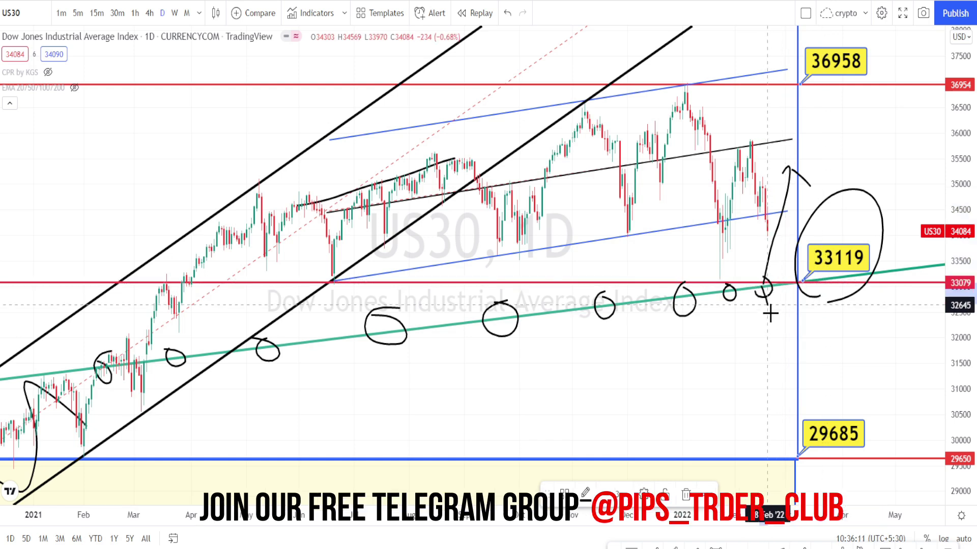
{"action": "mouse_move", "coordinate": [759, 316]}
{"action": "left_mouse_down"}
{"action": "mouse_move", "coordinate": [776, 328]}
{"action": "mouse_move", "coordinate": [787, 299]}
{"action": "left_mouse_up"}
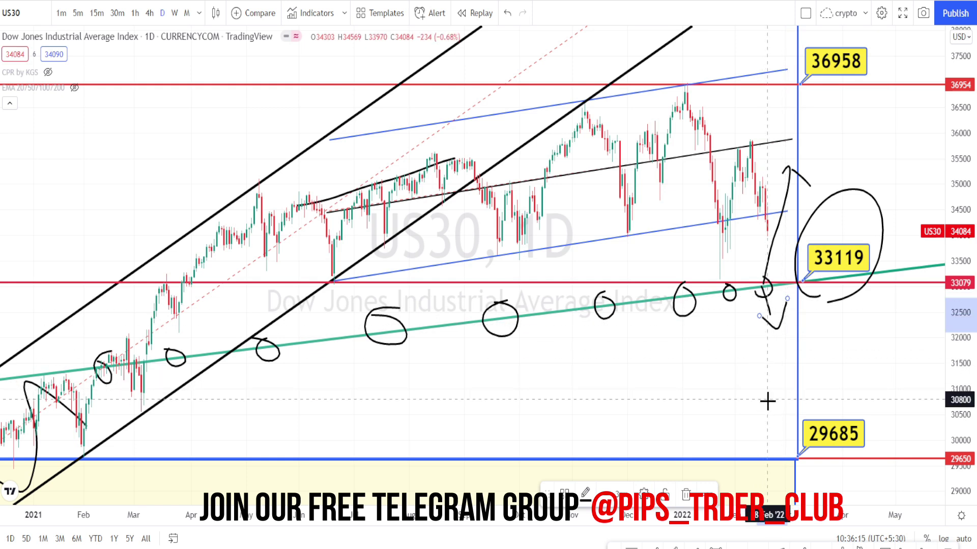
{"action": "mouse_move", "coordinate": [819, 471]}
{"action": "left_mouse_down"}
{"action": "mouse_move", "coordinate": [796, 462]}
{"action": "mouse_move", "coordinate": [825, 463]}
{"action": "left_mouse_up"}
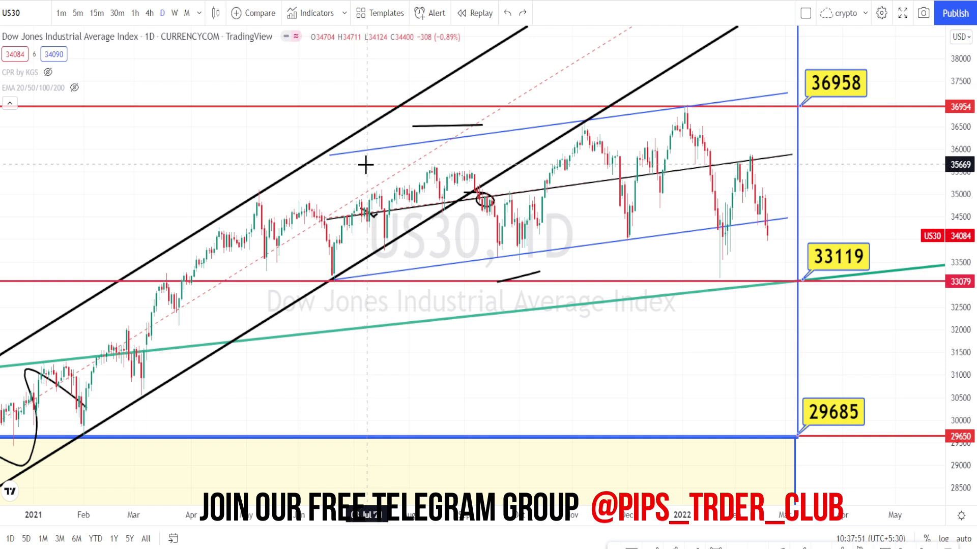
Trace the swings around the blue channel's black midline and circle where price crosses or rejects it through February 2022
{"action": "mouse_move", "coordinate": [366, 167]}
{"action": "left_mouse_down"}
{"action": "mouse_move", "coordinate": [409, 255]}
{"action": "mouse_move", "coordinate": [497, 142]}
{"action": "mouse_move", "coordinate": [519, 245]}
{"action": "left_mouse_up"}
{"action": "mouse_move", "coordinate": [556, 176]}
{"action": "left_mouse_down"}
{"action": "mouse_move", "coordinate": [628, 178]}
{"action": "mouse_move", "coordinate": [613, 169]}
{"action": "left_mouse_up"}
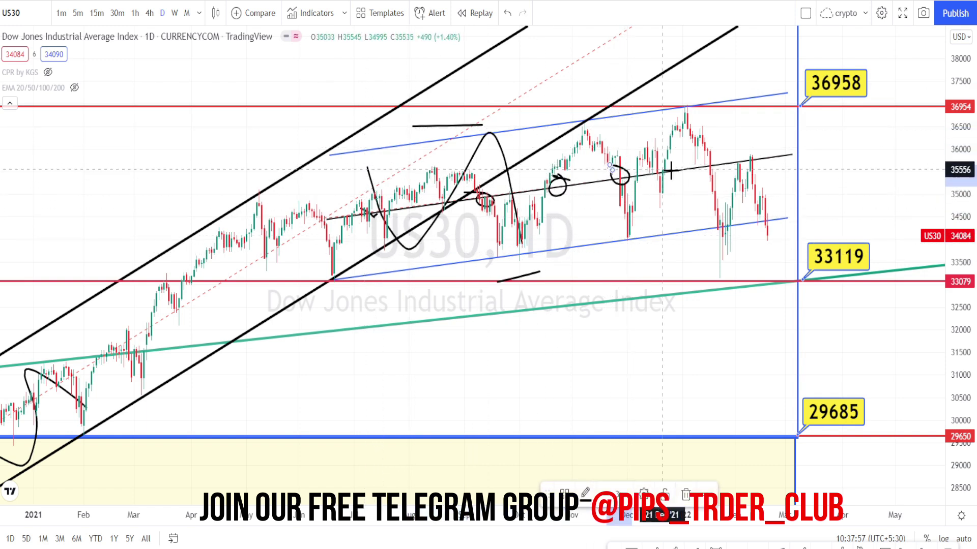
{"action": "mouse_move", "coordinate": [702, 167]}
{"action": "left_mouse_down"}
{"action": "mouse_move", "coordinate": [737, 105]}
{"action": "mouse_move", "coordinate": [705, 164]}
{"action": "mouse_move", "coordinate": [730, 216]}
{"action": "left_mouse_up"}
{"action": "left_click_drag", "start_coordinate": [721, 176], "coordinate": [719, 177]}
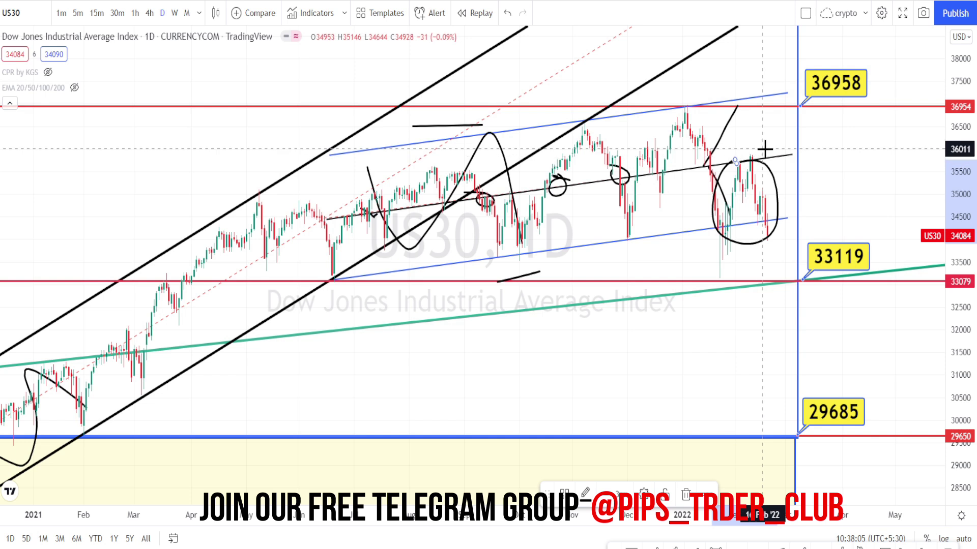
{"action": "left_click_drag", "start_coordinate": [757, 149], "coordinate": [768, 150]}
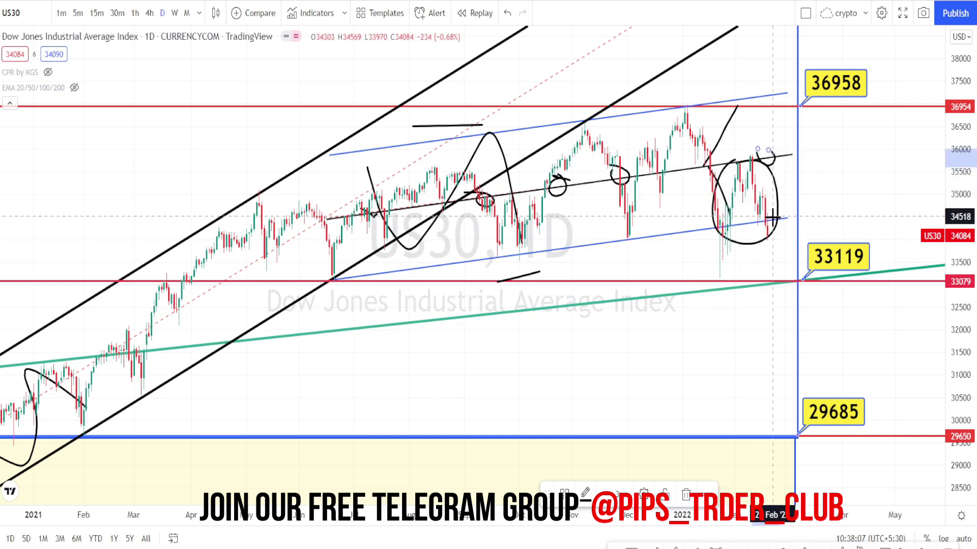
{"action": "mouse_move", "coordinate": [774, 152]}
{"action": "left_mouse_down"}
{"action": "mouse_move", "coordinate": [783, 159]}
{"action": "mouse_move", "coordinate": [777, 120]}
{"action": "left_mouse_up"}
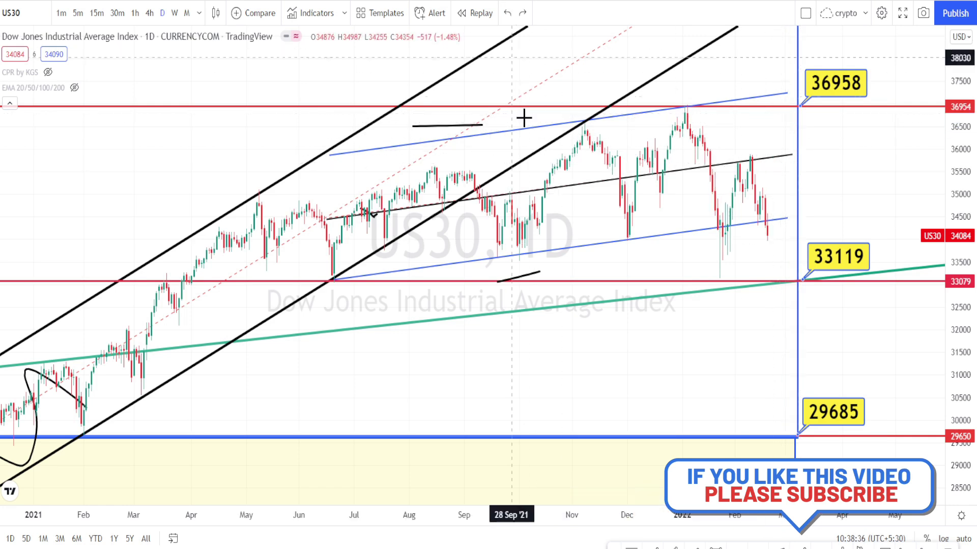
Circle each price test of the lower blue trendline from the June 2021 low to the February 2022 breakdown
{"action": "left_click_drag", "start_coordinate": [338, 268], "coordinate": [344, 273]}
{"action": "mouse_move", "coordinate": [491, 253]}
{"action": "left_mouse_down"}
{"action": "mouse_move", "coordinate": [501, 268]}
{"action": "mouse_move", "coordinate": [496, 251]}
{"action": "mouse_move", "coordinate": [547, 263]}
{"action": "left_mouse_up"}
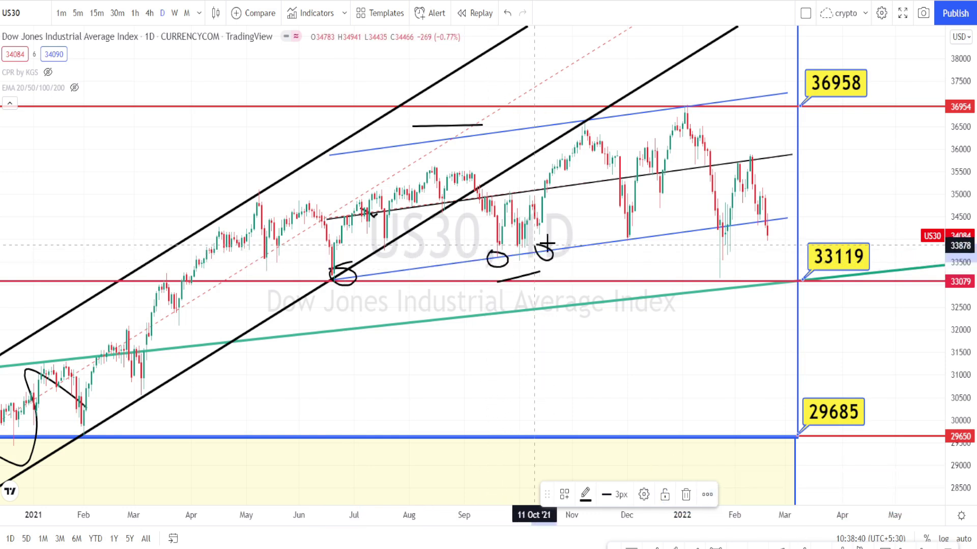
{"action": "left_click_drag", "start_coordinate": [603, 233], "coordinate": [626, 235]}
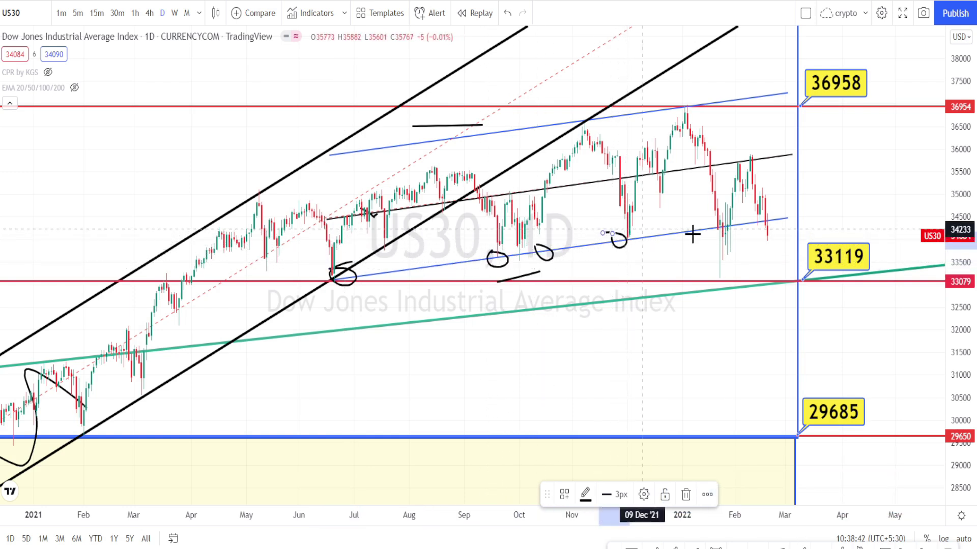
{"action": "mouse_move", "coordinate": [732, 220]}
{"action": "left_mouse_down"}
{"action": "mouse_move", "coordinate": [743, 250]}
{"action": "mouse_move", "coordinate": [710, 224]}
{"action": "left_mouse_up"}
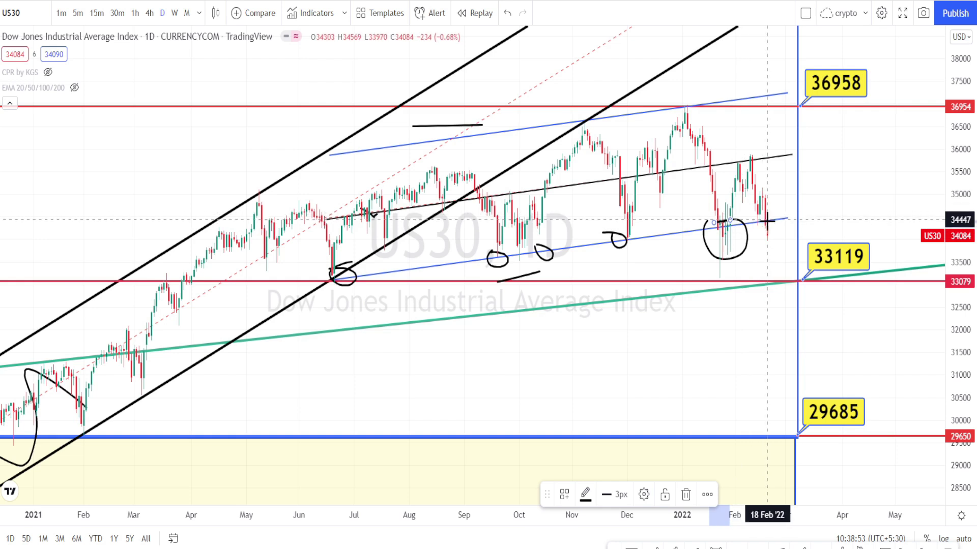
{"action": "mouse_move", "coordinate": [771, 219]}
{"action": "left_mouse_down"}
{"action": "mouse_move", "coordinate": [773, 258]}
{"action": "mouse_move", "coordinate": [752, 229]}
{"action": "mouse_move", "coordinate": [767, 216]}
{"action": "left_mouse_up"}
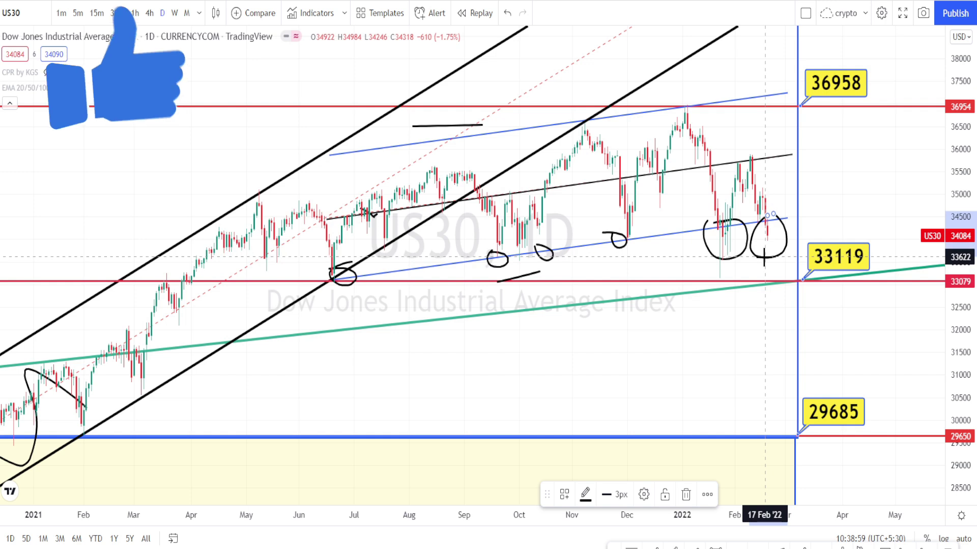
Draw a downward stroke below the latest February 2022 candles, circle the 33119 label and mark the support level around it
{"action": "mouse_move", "coordinate": [767, 242]}
{"action": "left_mouse_down"}
{"action": "mouse_move", "coordinate": [780, 259]}
{"action": "mouse_move", "coordinate": [865, 230]}
{"action": "mouse_move", "coordinate": [878, 276]}
{"action": "mouse_move", "coordinate": [828, 293]}
{"action": "left_mouse_up"}
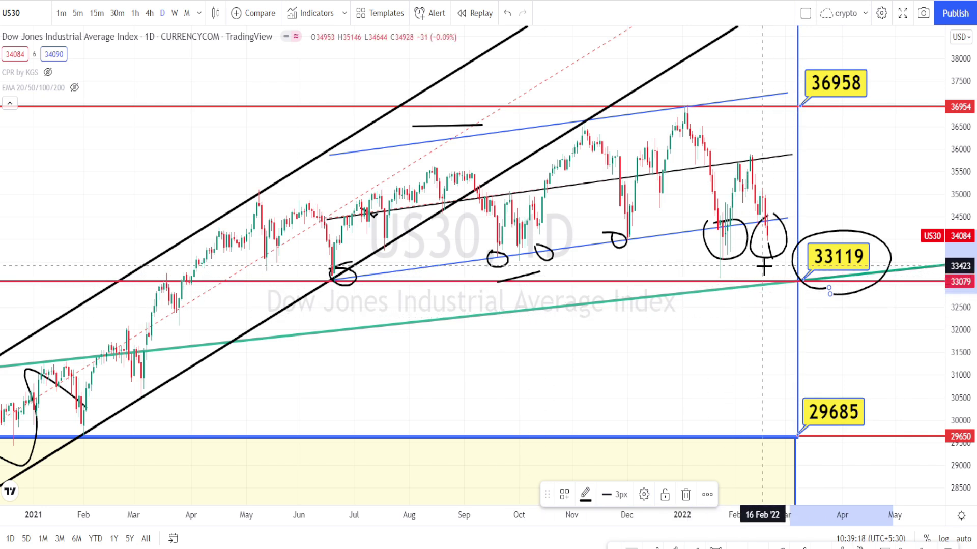
{"action": "mouse_move", "coordinate": [765, 265]}
{"action": "left_mouse_down"}
{"action": "mouse_move", "coordinate": [773, 284]}
{"action": "mouse_move", "coordinate": [756, 275]}
{"action": "mouse_move", "coordinate": [767, 263]}
{"action": "mouse_move", "coordinate": [791, 280]}
{"action": "mouse_move", "coordinate": [774, 287]}
{"action": "left_mouse_up"}
{"action": "left_click_drag", "start_coordinate": [630, 288], "coordinate": [616, 290]}
{"action": "left_click", "coordinate": [782, 283]}
{"action": "mouse_move", "coordinate": [775, 280]}
{"action": "left_mouse_down"}
{"action": "mouse_move", "coordinate": [795, 333]}
{"action": "mouse_move", "coordinate": [807, 314]}
{"action": "left_mouse_up"}
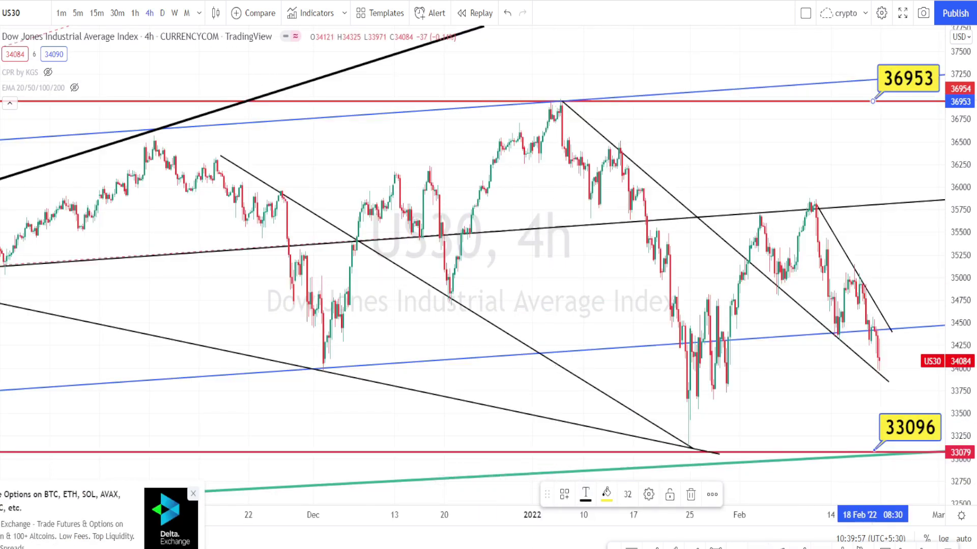
Circle points along the upper blue trendline on the 4h chart from November 2021 to the January 2022 peak
{"action": "left_click", "coordinate": [653, 481]}
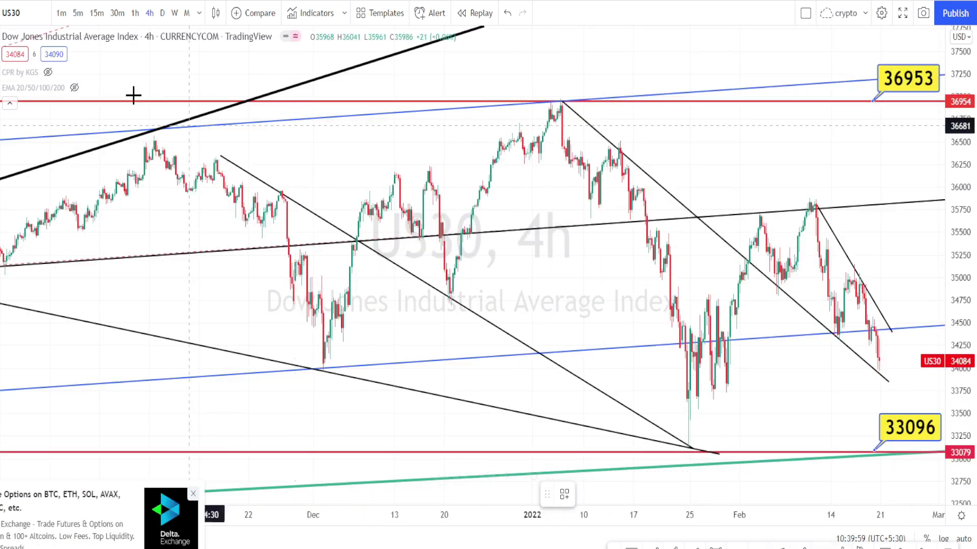
{"action": "left_click_drag", "start_coordinate": [194, 121], "coordinate": [214, 136]}
{"action": "mouse_move", "coordinate": [297, 110]}
{"action": "left_mouse_down"}
{"action": "mouse_move", "coordinate": [313, 124]}
{"action": "mouse_move", "coordinate": [323, 113]}
{"action": "left_mouse_up"}
{"action": "left_click_drag", "start_coordinate": [431, 102], "coordinate": [413, 103]}
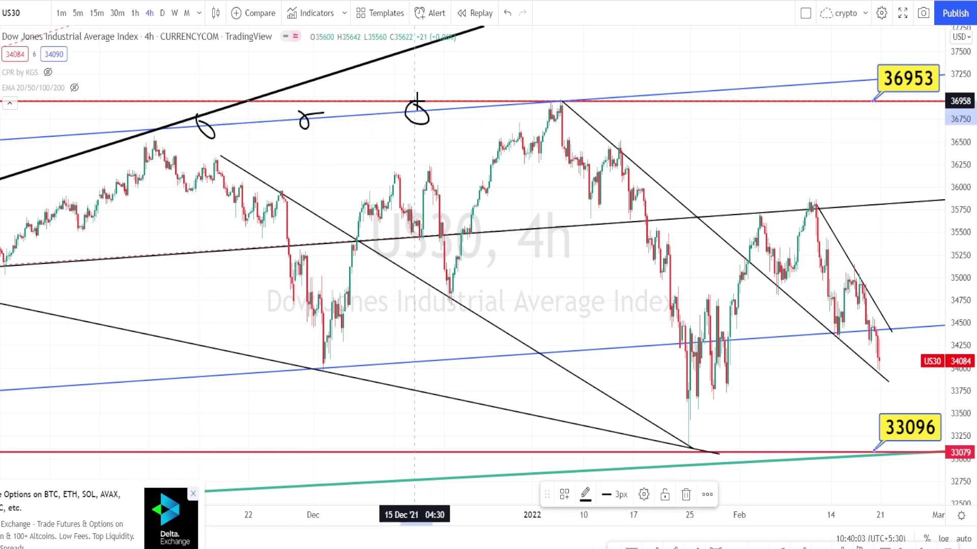
{"action": "left_click_drag", "start_coordinate": [535, 97], "coordinate": [547, 118]}
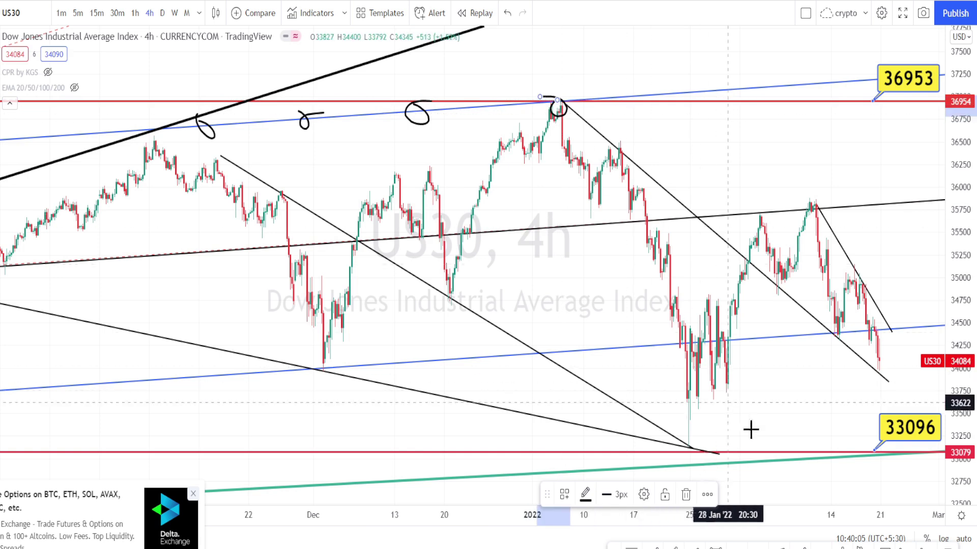
Circle points along the lower blue trendline and the green support line, and draw an upward arrow beside the 33096 label
{"action": "mouse_move", "coordinate": [642, 335]}
{"action": "left_mouse_down"}
{"action": "mouse_move", "coordinate": [688, 351]}
{"action": "mouse_move", "coordinate": [693, 338]}
{"action": "left_mouse_up"}
{"action": "mouse_move", "coordinate": [639, 454]}
{"action": "left_mouse_down"}
{"action": "mouse_move", "coordinate": [650, 465]}
{"action": "mouse_move", "coordinate": [645, 458]}
{"action": "left_mouse_up"}
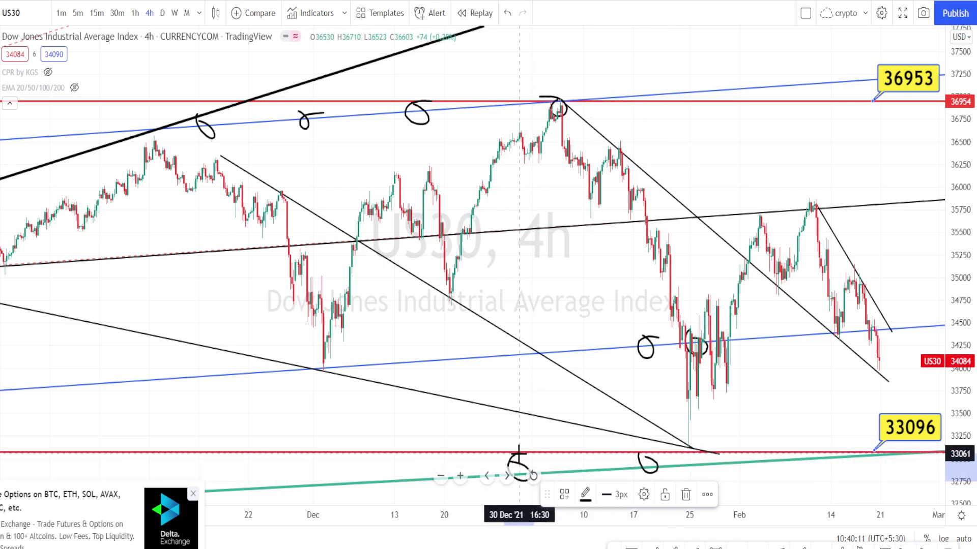
{"action": "left_click_drag", "start_coordinate": [377, 464], "coordinate": [373, 472]}
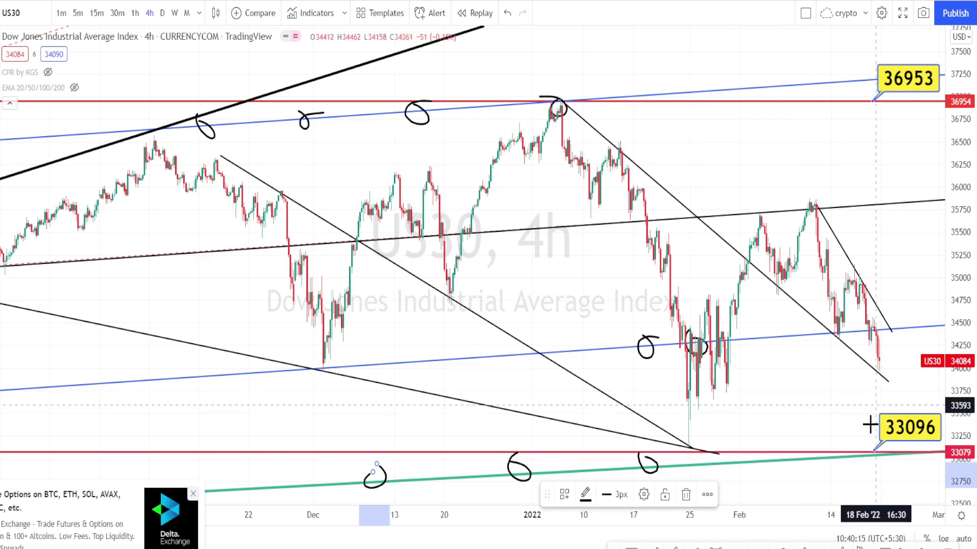
{"action": "mouse_move", "coordinate": [848, 451]}
{"action": "left_mouse_down"}
{"action": "mouse_move", "coordinate": [851, 407]}
{"action": "mouse_move", "coordinate": [837, 418]}
{"action": "mouse_move", "coordinate": [866, 427]}
{"action": "left_mouse_up"}
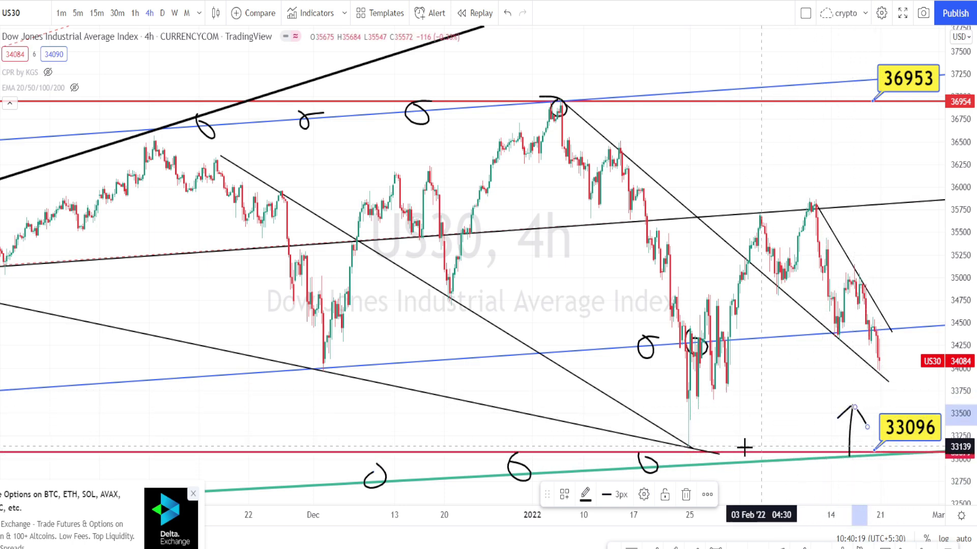
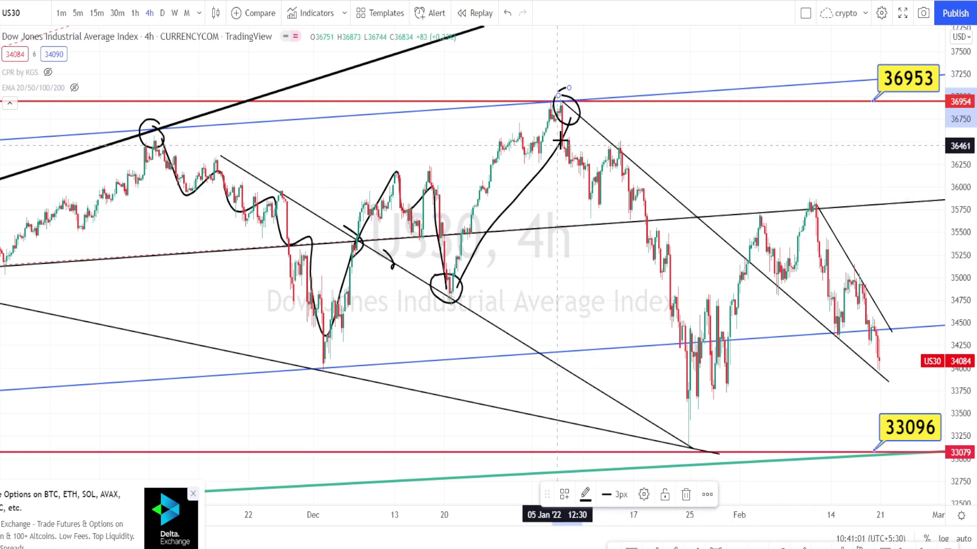
Trace the fall from the January 2022 peak and circle the late-January consolidation and two earlier points along the lower blue trendline
{"action": "mouse_move", "coordinate": [567, 108]}
{"action": "left_mouse_down"}
{"action": "mouse_move", "coordinate": [662, 278]}
{"action": "mouse_move", "coordinate": [680, 356]}
{"action": "left_mouse_up"}
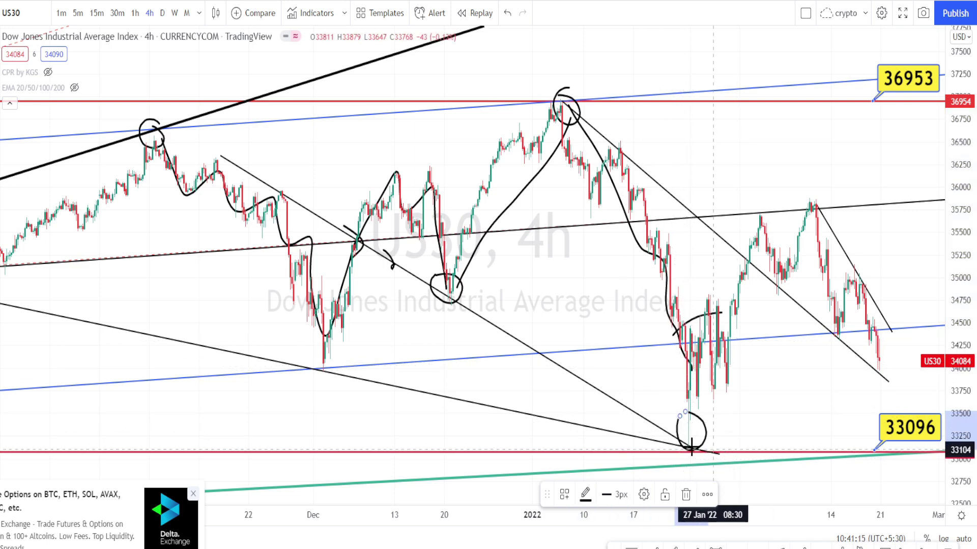
{"action": "mouse_move", "coordinate": [677, 335]}
{"action": "left_mouse_down"}
{"action": "mouse_move", "coordinate": [712, 312]}
{"action": "mouse_move", "coordinate": [738, 326]}
{"action": "mouse_move", "coordinate": [748, 371]}
{"action": "mouse_move", "coordinate": [701, 402]}
{"action": "mouse_move", "coordinate": [674, 332]}
{"action": "left_mouse_up"}
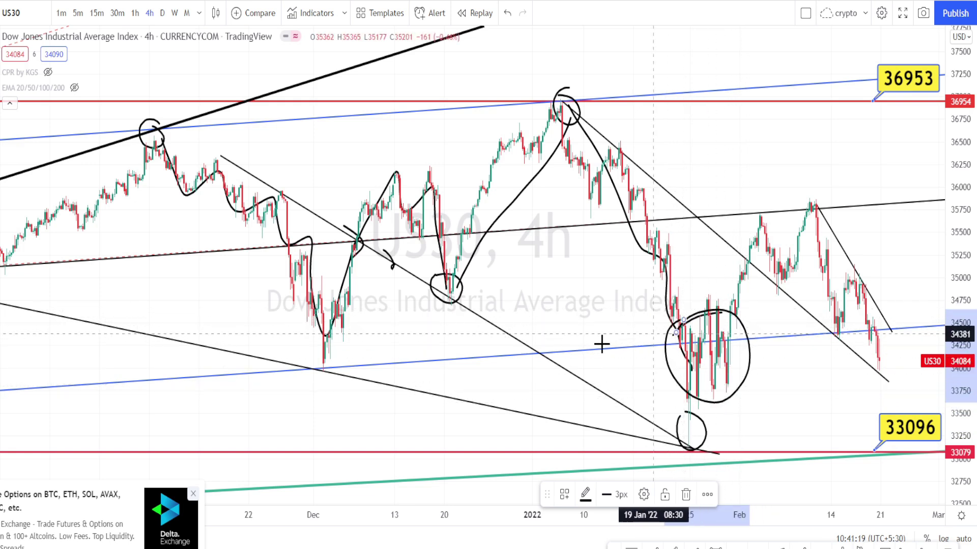
{"action": "mouse_move", "coordinate": [569, 344]}
{"action": "left_mouse_down"}
{"action": "mouse_move", "coordinate": [599, 359]}
{"action": "mouse_move", "coordinate": [567, 349]}
{"action": "left_mouse_up"}
{"action": "left_click_drag", "start_coordinate": [506, 349], "coordinate": [514, 349]}
Trace the rebound up to the black midline and circle points on the midline and the upper blue trendline
{"action": "mouse_move", "coordinate": [722, 356]}
{"action": "left_mouse_down"}
{"action": "mouse_move", "coordinate": [760, 222]}
{"action": "mouse_move", "coordinate": [740, 213]}
{"action": "left_mouse_up"}
{"action": "left_click_drag", "start_coordinate": [854, 200], "coordinate": [844, 197]}
{"action": "mouse_move", "coordinate": [704, 73]}
{"action": "left_mouse_down"}
{"action": "mouse_move", "coordinate": [689, 87]}
{"action": "mouse_move", "coordinate": [705, 74]}
{"action": "left_mouse_up"}
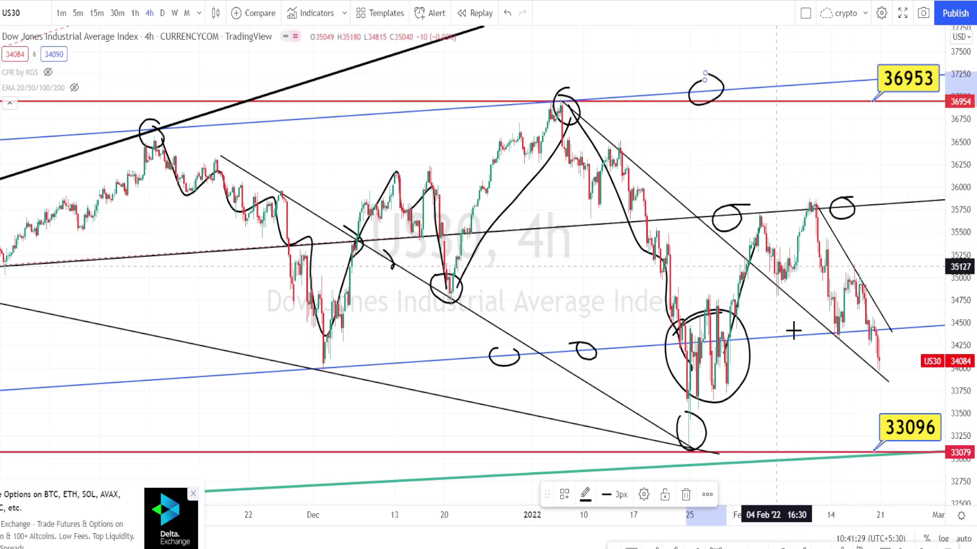
Try a downward stroke along the mid-February decline, undo it and circle the latest low on the lower black trendline
{"action": "left_click_drag", "start_coordinate": [811, 203], "coordinate": [902, 310]}
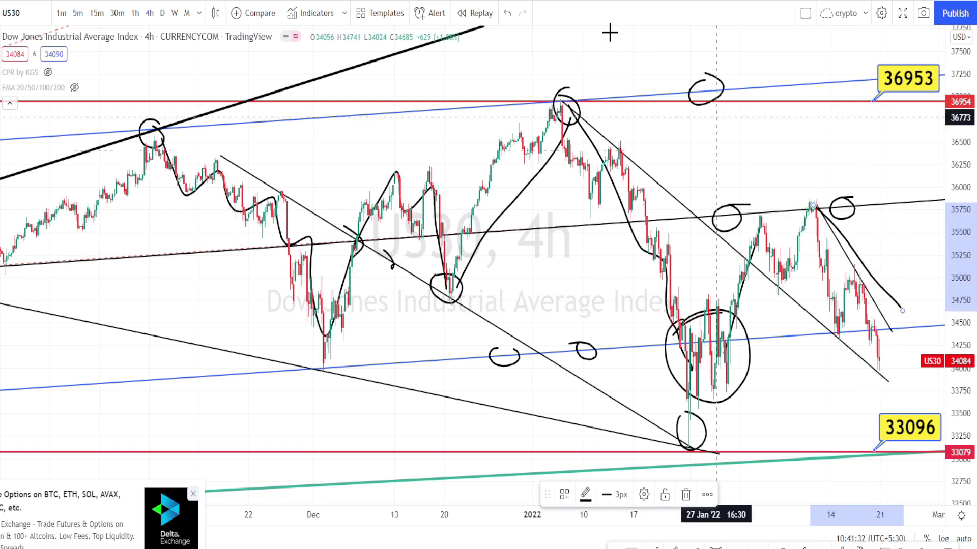
{"action": "left_click", "coordinate": [507, 13]}
{"action": "mouse_move", "coordinate": [876, 352]}
{"action": "left_mouse_down"}
{"action": "mouse_move", "coordinate": [871, 384]}
{"action": "mouse_move", "coordinate": [879, 352]}
{"action": "left_mouse_up"}
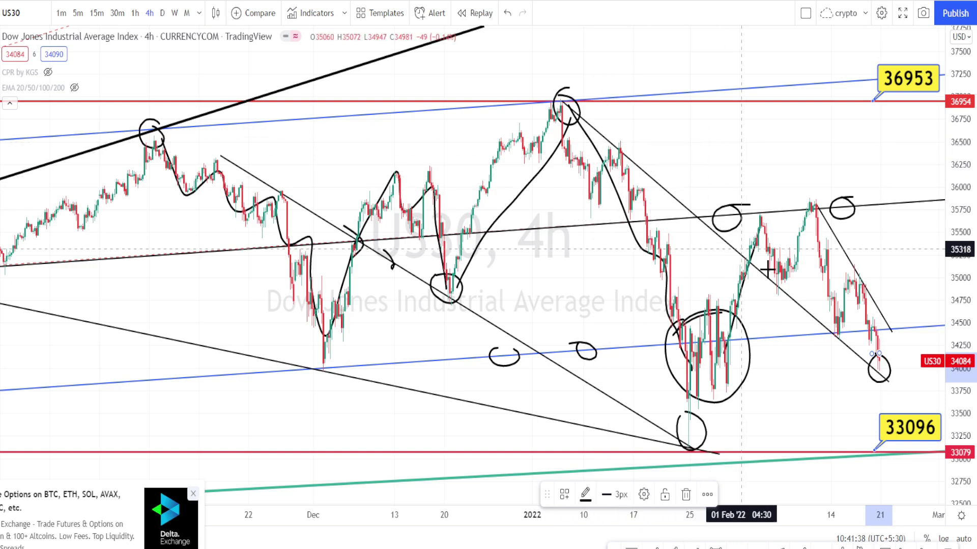
Undo the freehand swing traces and circles on the 4h chart, keeping the circle at the November 2021 high
{"action": "key", "text": "ctrl+z"}
{"action": "key", "text": "ctrl+z"}
{"action": "key", "text": "ctrl+z"}
{"action": "key", "text": "ctrl+z"}
{"action": "key", "text": "ctrl+z"}
{"action": "key", "text": "ctrl+z"}
{"action": "key", "text": "ctrl+z"}
{"action": "key", "text": "ctrl+z"}
{"action": "key", "text": "ctrl+z"}
{"action": "key", "text": "ctrl+z"}
{"action": "key", "text": "ctrl+z"}
{"action": "key", "text": "ctrl+z"}
Circle the 25 January and 20 December lows and draw an upward arrow along the rebound to the early-February high
{"action": "mouse_move", "coordinate": [682, 420]}
{"action": "left_mouse_down"}
{"action": "mouse_move", "coordinate": [701, 430]}
{"action": "mouse_move", "coordinate": [699, 421]}
{"action": "left_mouse_up"}
{"action": "mouse_move", "coordinate": [461, 278]}
{"action": "left_mouse_down"}
{"action": "mouse_move", "coordinate": [445, 289]}
{"action": "mouse_move", "coordinate": [458, 280]}
{"action": "left_mouse_up"}
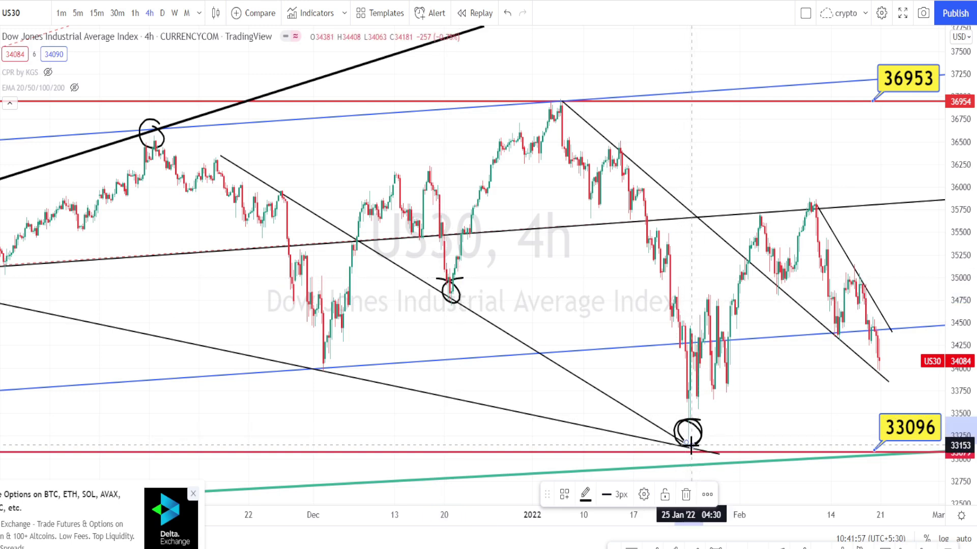
{"action": "mouse_move", "coordinate": [698, 420]}
{"action": "left_mouse_down"}
{"action": "mouse_move", "coordinate": [761, 224]}
{"action": "mouse_move", "coordinate": [752, 234]}
{"action": "left_mouse_up"}
Circle the latest February touches of the lower black trendline and draw an upward arrow from the newest low
{"action": "mouse_move", "coordinate": [890, 371]}
{"action": "left_mouse_down"}
{"action": "mouse_move", "coordinate": [865, 363]}
{"action": "mouse_move", "coordinate": [854, 342]}
{"action": "left_mouse_up"}
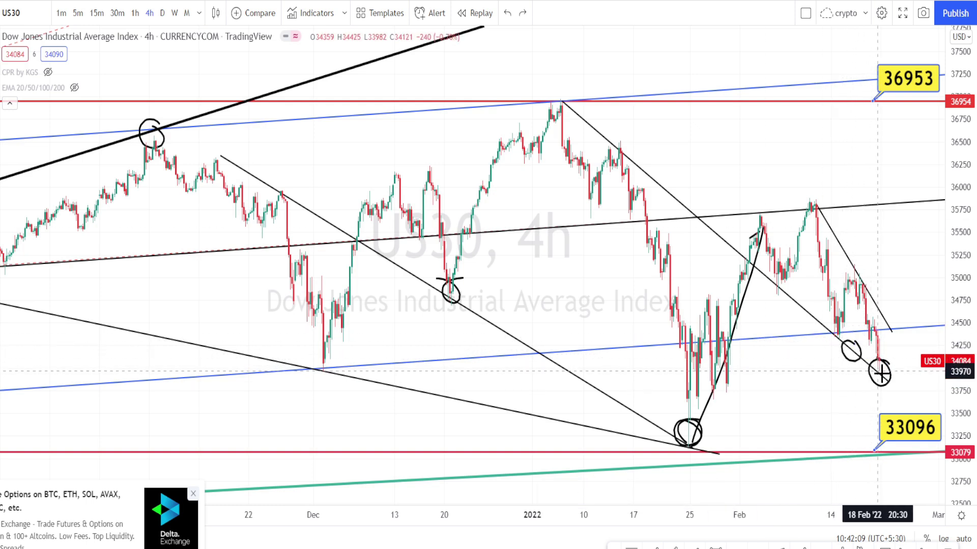
{"action": "mouse_move", "coordinate": [881, 372]}
{"action": "left_mouse_down"}
{"action": "mouse_move", "coordinate": [895, 280]}
{"action": "mouse_move", "coordinate": [908, 294]}
{"action": "left_mouse_up"}
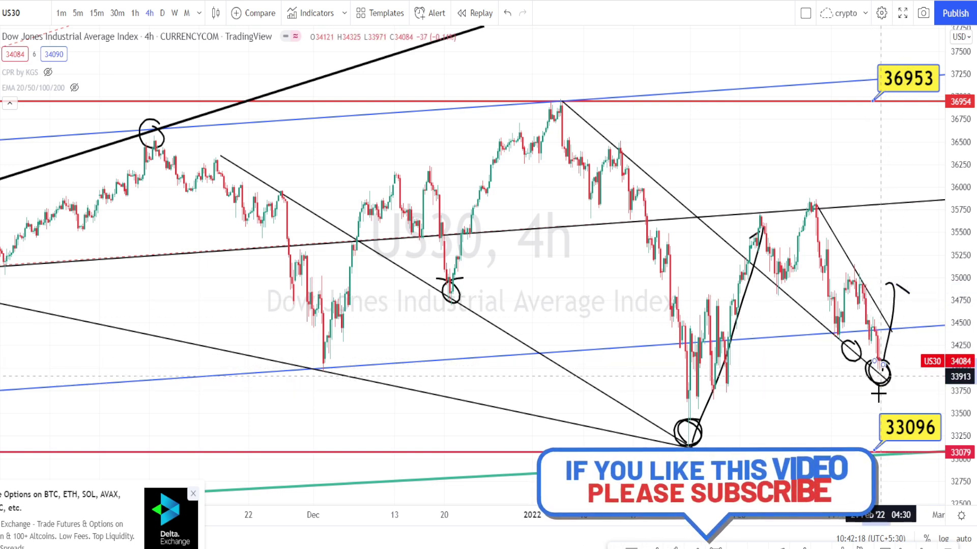
{"action": "mouse_move", "coordinate": [871, 390]}
{"action": "left_mouse_down"}
{"action": "mouse_move", "coordinate": [875, 446]}
{"action": "mouse_move", "coordinate": [860, 423]}
{"action": "mouse_move", "coordinate": [868, 408]}
{"action": "left_mouse_up"}
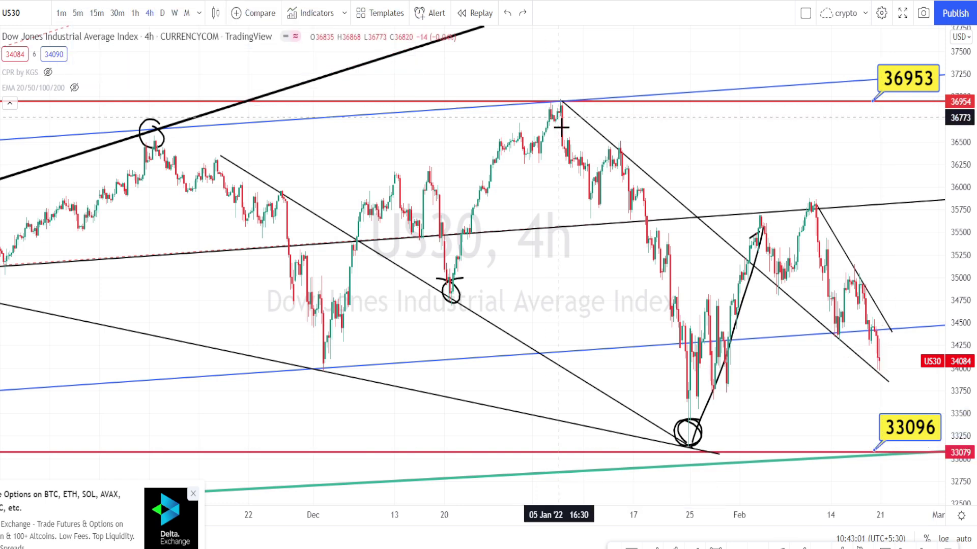
Draw a large horizontal arrow across the 4h chart with two long strokes and an arrowhead in February 2022
{"action": "left_click_drag", "start_coordinate": [200, 210], "coordinate": [693, 261]}
{"action": "left_click_drag", "start_coordinate": [370, 345], "coordinate": [788, 347]}
{"action": "mouse_move", "coordinate": [714, 244]}
{"action": "left_mouse_down"}
{"action": "mouse_move", "coordinate": [818, 300]}
{"action": "mouse_move", "coordinate": [768, 382]}
{"action": "left_mouse_up"}
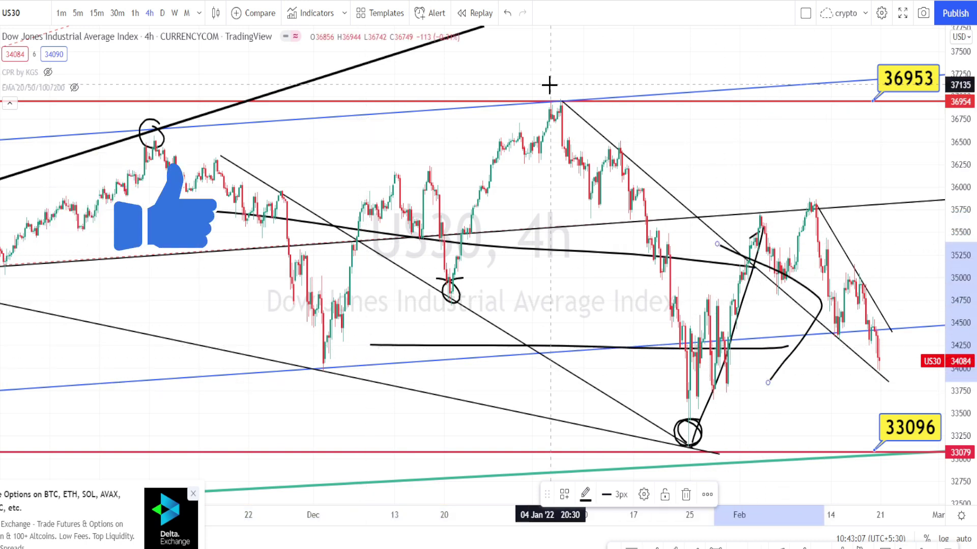
Circle the red resistance and support lines and the 33096 and 36953 labels, linking the labels with an upward arrow
{"action": "left_click_drag", "start_coordinate": [560, 83], "coordinate": [589, 92]}
{"action": "left_click_drag", "start_coordinate": [735, 437], "coordinate": [738, 446]}
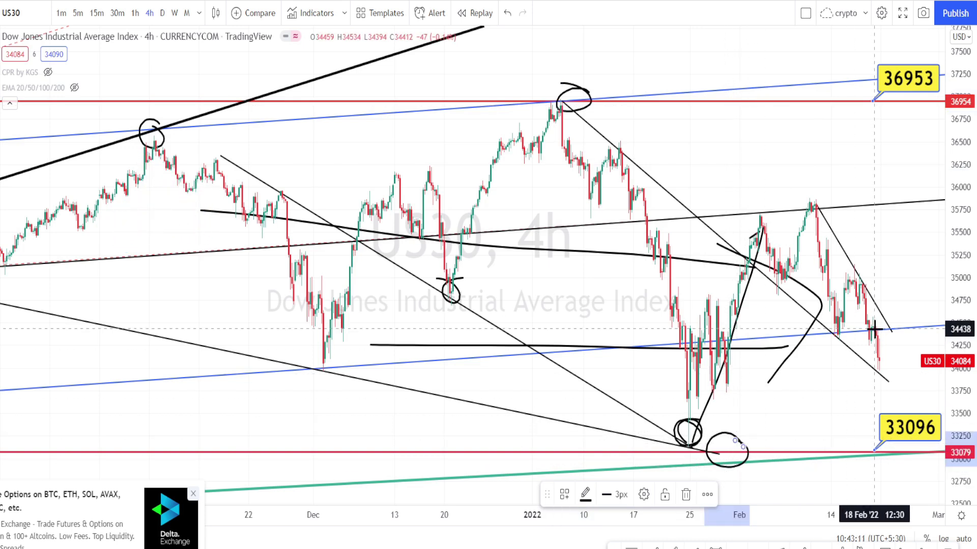
{"action": "mouse_move", "coordinate": [888, 463]}
{"action": "left_mouse_down"}
{"action": "mouse_move", "coordinate": [872, 402]}
{"action": "mouse_move", "coordinate": [934, 403]}
{"action": "left_mouse_up"}
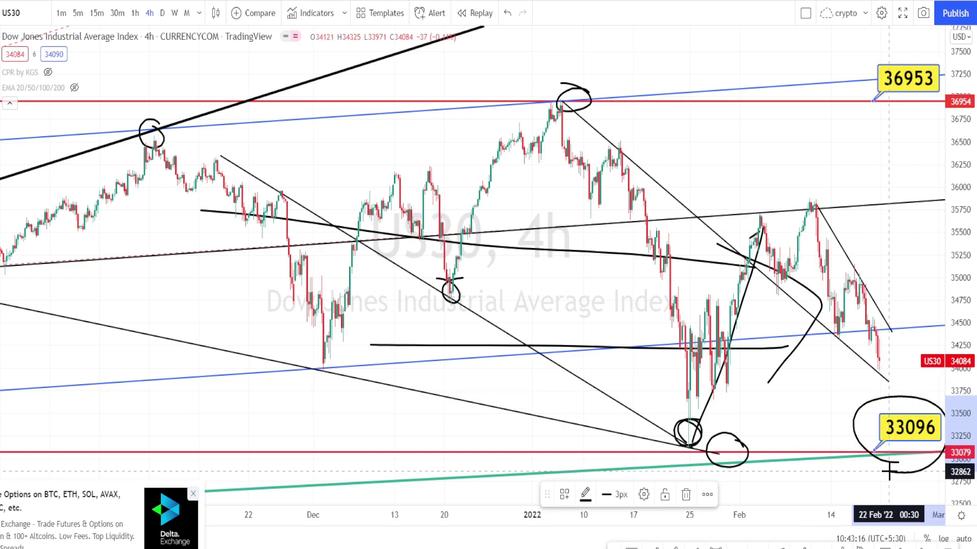
{"action": "mouse_move", "coordinate": [896, 461]}
{"action": "left_mouse_down"}
{"action": "mouse_move", "coordinate": [892, 218]}
{"action": "mouse_move", "coordinate": [905, 121]}
{"action": "mouse_move", "coordinate": [912, 126]}
{"action": "mouse_move", "coordinate": [894, 43]}
{"action": "left_mouse_up"}
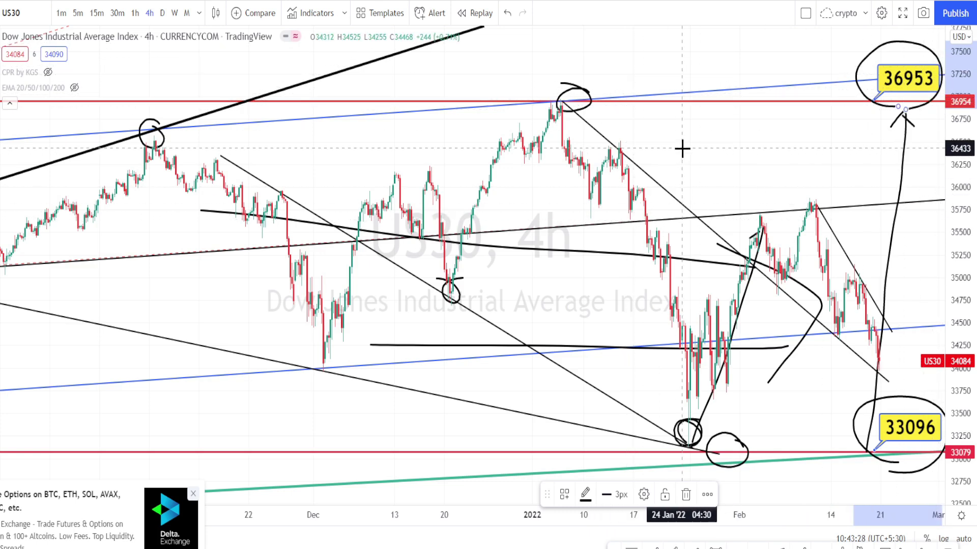
Undo the large horizontal arrow, the support and resistance circles and the arrow between the two yellow price labels
{"action": "key", "text": "ctrl+z"}
{"action": "key", "text": "ctrl+z"}
{"action": "key", "text": "ctrl+z"}
{"action": "key", "text": "ctrl+z"}
{"action": "key", "text": "ctrl+z"}
{"action": "key", "text": "ctrl+z"}
{"action": "key", "text": "ctrl+z"}
{"action": "key", "text": "ctrl+z"}
Circle the 36953 and 33096 labels, sketch a downward arrow below the support level and undo these strokes
{"action": "mouse_move", "coordinate": [902, 121]}
{"action": "left_mouse_down"}
{"action": "mouse_move", "coordinate": [869, 112]}
{"action": "mouse_move", "coordinate": [909, 56]}
{"action": "left_mouse_up"}
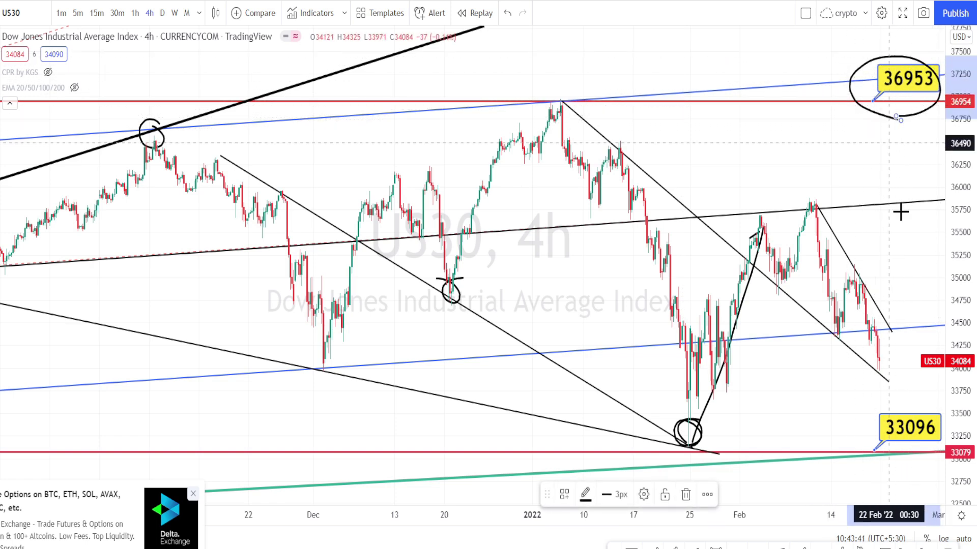
{"action": "mouse_move", "coordinate": [872, 381]}
{"action": "left_mouse_down"}
{"action": "mouse_move", "coordinate": [932, 448]}
{"action": "mouse_move", "coordinate": [895, 471]}
{"action": "mouse_move", "coordinate": [855, 447]}
{"action": "mouse_move", "coordinate": [869, 395]}
{"action": "left_mouse_up"}
{"action": "left_click_drag", "start_coordinate": [840, 463], "coordinate": [860, 492]}
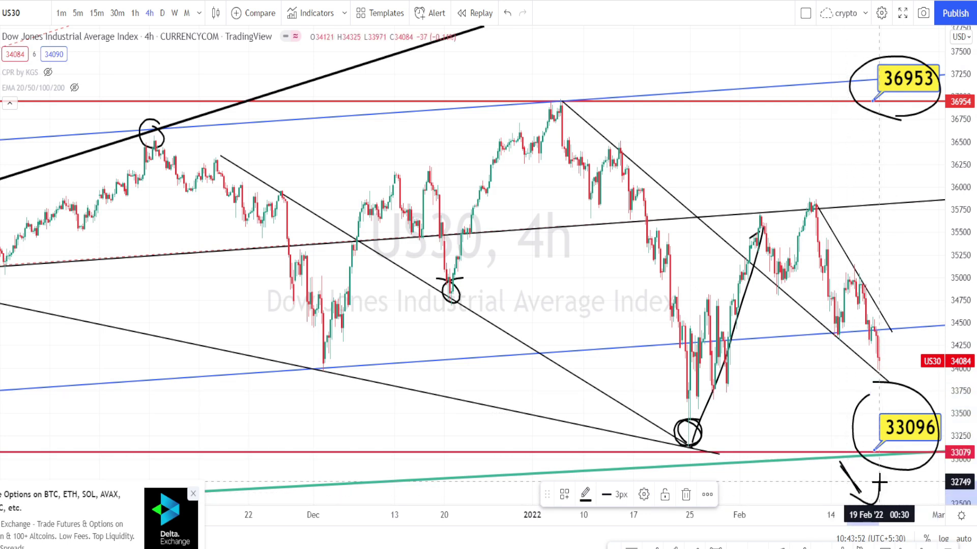
{"action": "left_click", "coordinate": [508, 12]}
{"action": "left_click", "coordinate": [507, 12]}
{"action": "left_click", "coordinate": [508, 13]}
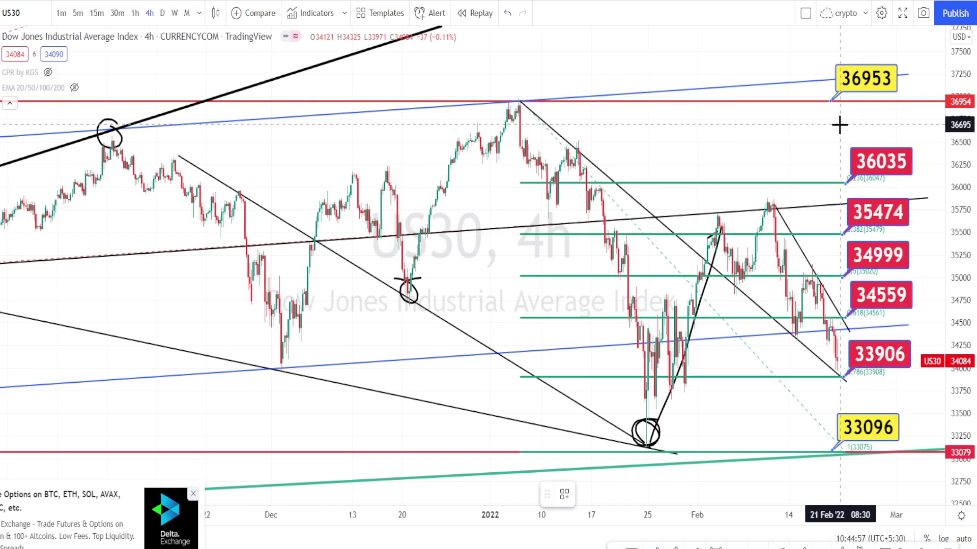
Box the Fibonacci labels from 36035 to 33906 and circle the 33906 level and the late-January lows along it
{"action": "mouse_move", "coordinate": [840, 124]}
{"action": "left_mouse_down"}
{"action": "mouse_move", "coordinate": [923, 131]}
{"action": "mouse_move", "coordinate": [935, 415]}
{"action": "mouse_move", "coordinate": [832, 401]}
{"action": "mouse_move", "coordinate": [822, 134]}
{"action": "left_mouse_up"}
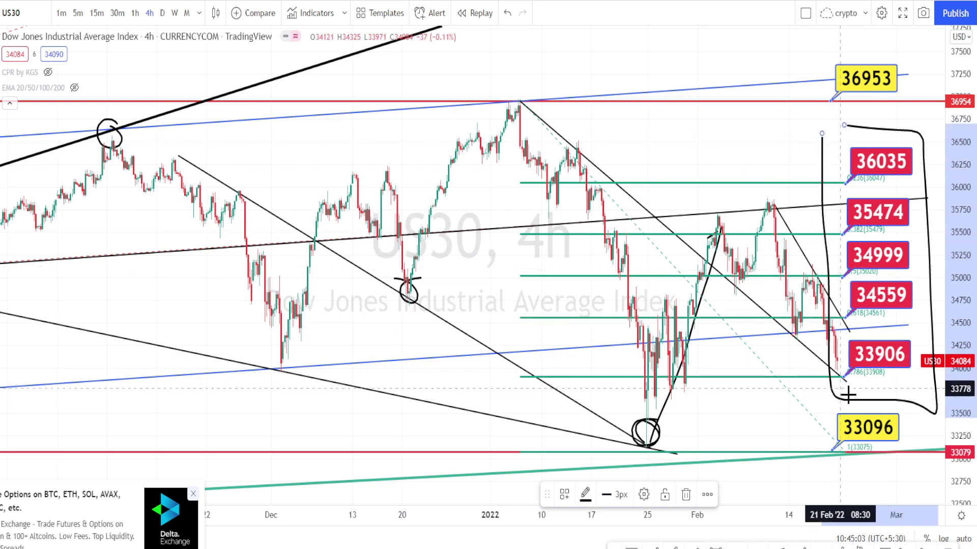
{"action": "mouse_move", "coordinate": [816, 363]}
{"action": "left_mouse_down"}
{"action": "mouse_move", "coordinate": [860, 352]}
{"action": "mouse_move", "coordinate": [888, 389]}
{"action": "mouse_move", "coordinate": [861, 399]}
{"action": "mouse_move", "coordinate": [826, 360]}
{"action": "left_mouse_up"}
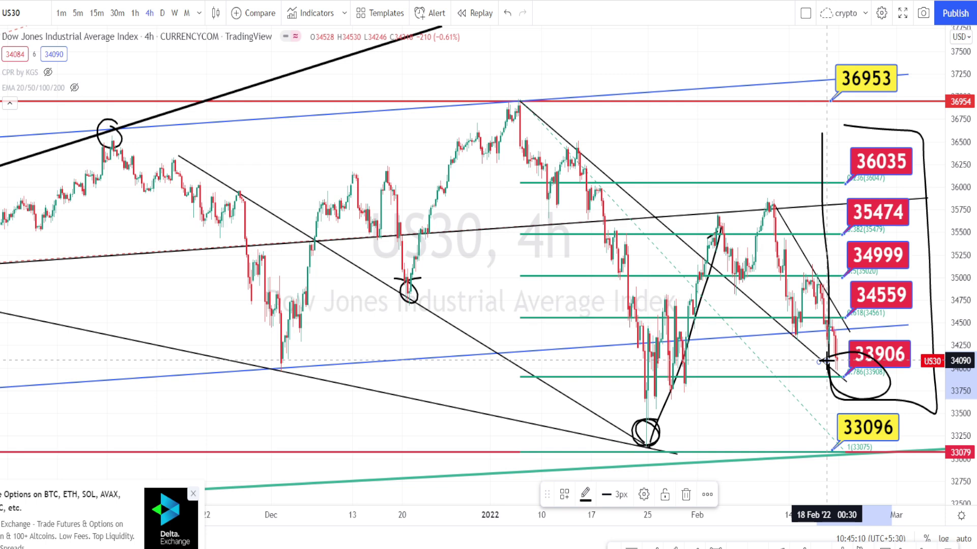
{"action": "mouse_move", "coordinate": [644, 381]}
{"action": "left_mouse_down"}
{"action": "mouse_move", "coordinate": [700, 384]}
{"action": "mouse_move", "coordinate": [663, 395]}
{"action": "left_mouse_up"}
Circle the latest low at 33906, draw an upward arrow to 35474 and a downward arrow to the circled 33096 label
{"action": "mouse_move", "coordinate": [863, 381]}
{"action": "left_mouse_down"}
{"action": "mouse_move", "coordinate": [847, 402]}
{"action": "mouse_move", "coordinate": [832, 362]}
{"action": "left_mouse_up"}
{"action": "left_click_drag", "start_coordinate": [821, 222], "coordinate": [852, 227]}
{"action": "mouse_move", "coordinate": [836, 398]}
{"action": "left_mouse_down"}
{"action": "mouse_move", "coordinate": [864, 465]}
{"action": "mouse_move", "coordinate": [841, 410]}
{"action": "left_mouse_up"}
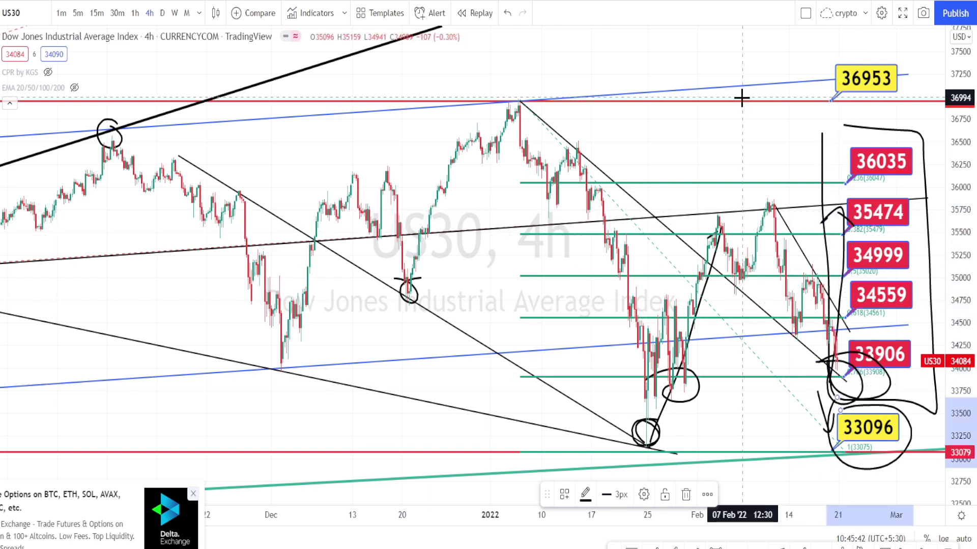
Switch the US30 chart to the 1-hour timeframe
{"action": "key", "text": "1"}
{"action": "key", "text": "h"}
{"action": "key", "text": "Return"}
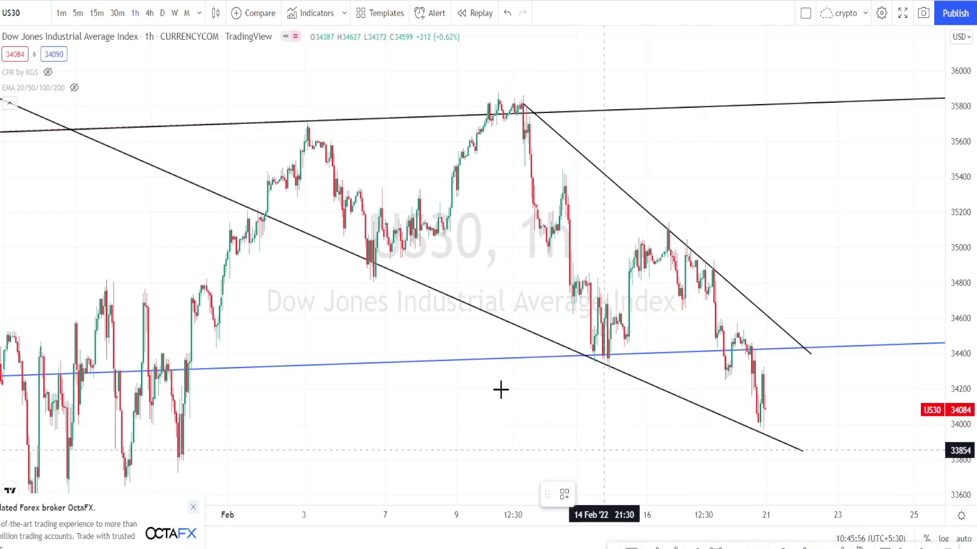
Circle the consolidation around 7 February, bound it with sloping lines and trace the rally up to the following peak
{"action": "mouse_move", "coordinate": [357, 231]}
{"action": "left_mouse_down"}
{"action": "mouse_move", "coordinate": [447, 218]}
{"action": "mouse_move", "coordinate": [409, 275]}
{"action": "mouse_move", "coordinate": [354, 239]}
{"action": "left_mouse_up"}
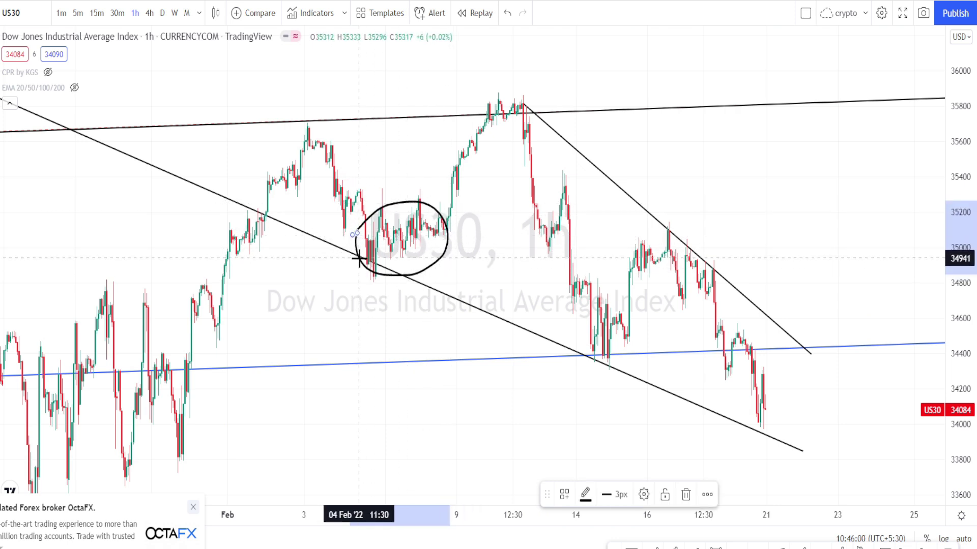
{"action": "mouse_move", "coordinate": [352, 235]}
{"action": "left_mouse_down"}
{"action": "mouse_move", "coordinate": [418, 206]}
{"action": "mouse_move", "coordinate": [386, 254]}
{"action": "mouse_move", "coordinate": [452, 243]}
{"action": "left_mouse_up"}
{"action": "mouse_move", "coordinate": [375, 229]}
{"action": "left_mouse_down"}
{"action": "mouse_move", "coordinate": [417, 250]}
{"action": "mouse_move", "coordinate": [473, 148]}
{"action": "mouse_move", "coordinate": [485, 99]}
{"action": "mouse_move", "coordinate": [504, 89]}
{"action": "mouse_move", "coordinate": [529, 104]}
{"action": "mouse_move", "coordinate": [519, 135]}
{"action": "mouse_move", "coordinate": [490, 109]}
{"action": "left_mouse_up"}
Circle the February peak near 35800, trace the first drop from it and undo the surplus strokes
{"action": "left_click_drag", "start_coordinate": [564, 100], "coordinate": [582, 102]}
{"action": "mouse_move", "coordinate": [490, 99]}
{"action": "left_mouse_down"}
{"action": "mouse_move", "coordinate": [519, 108]}
{"action": "mouse_move", "coordinate": [592, 348]}
{"action": "mouse_move", "coordinate": [635, 319]}
{"action": "mouse_move", "coordinate": [632, 334]}
{"action": "mouse_move", "coordinate": [584, 307]}
{"action": "mouse_move", "coordinate": [527, 114]}
{"action": "mouse_move", "coordinate": [496, 130]}
{"action": "mouse_move", "coordinate": [551, 229]}
{"action": "left_mouse_up"}
{"action": "key", "text": "ctrl+z"}
{"action": "key", "text": "ctrl+z"}
{"action": "key", "text": "ctrl+z"}
{"action": "key", "text": "ctrl+z"}
{"action": "key", "text": "ctrl+z"}
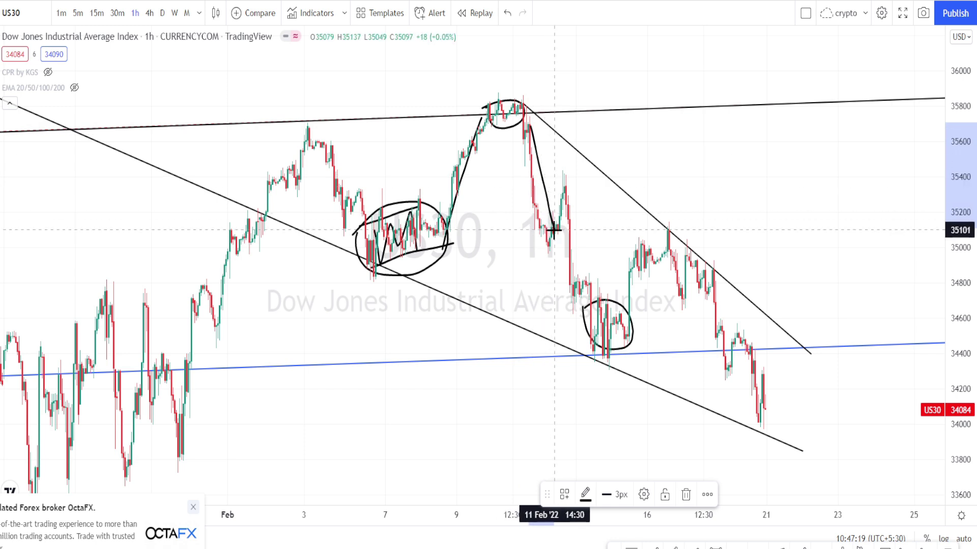
Circle and bound the possible consolidation at the latest low, and draw an upward arrow from it to about 35000
{"action": "mouse_move", "coordinate": [756, 411]}
{"action": "left_mouse_down"}
{"action": "mouse_move", "coordinate": [761, 390]}
{"action": "mouse_move", "coordinate": [797, 410]}
{"action": "mouse_move", "coordinate": [748, 402]}
{"action": "mouse_move", "coordinate": [757, 422]}
{"action": "left_mouse_up"}
{"action": "mouse_move", "coordinate": [749, 376]}
{"action": "left_mouse_down"}
{"action": "mouse_move", "coordinate": [797, 370]}
{"action": "mouse_move", "coordinate": [758, 376]}
{"action": "mouse_move", "coordinate": [773, 407]}
{"action": "mouse_move", "coordinate": [785, 381]}
{"action": "left_mouse_up"}
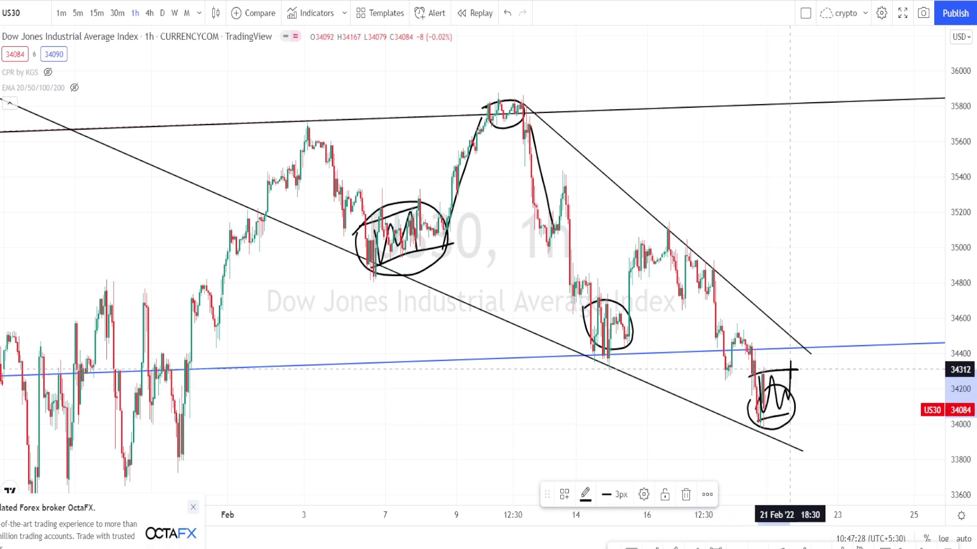
{"action": "left_click_drag", "start_coordinate": [793, 416], "coordinate": [798, 432]}
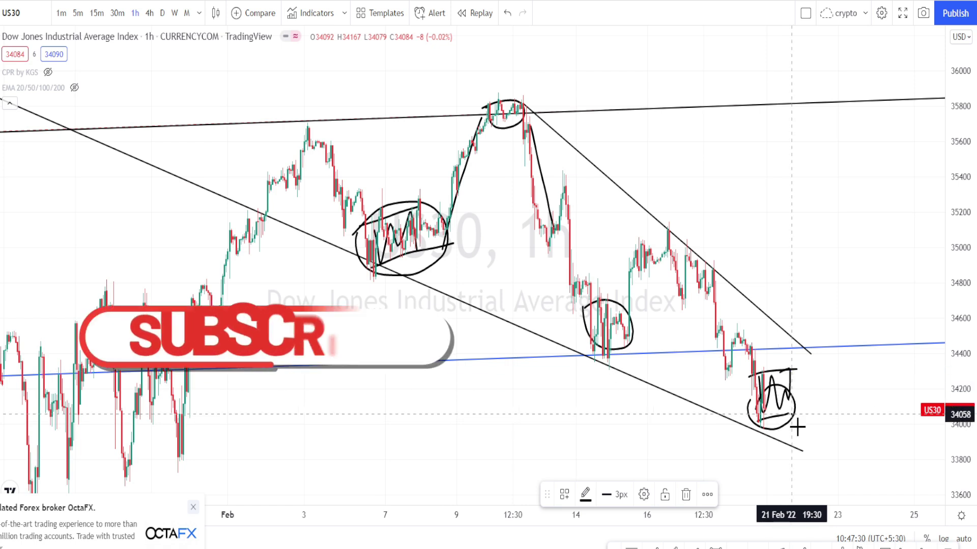
{"action": "mouse_move", "coordinate": [796, 379]}
{"action": "left_mouse_down"}
{"action": "mouse_move", "coordinate": [804, 254]}
{"action": "mouse_move", "coordinate": [822, 280]}
{"action": "left_mouse_up"}
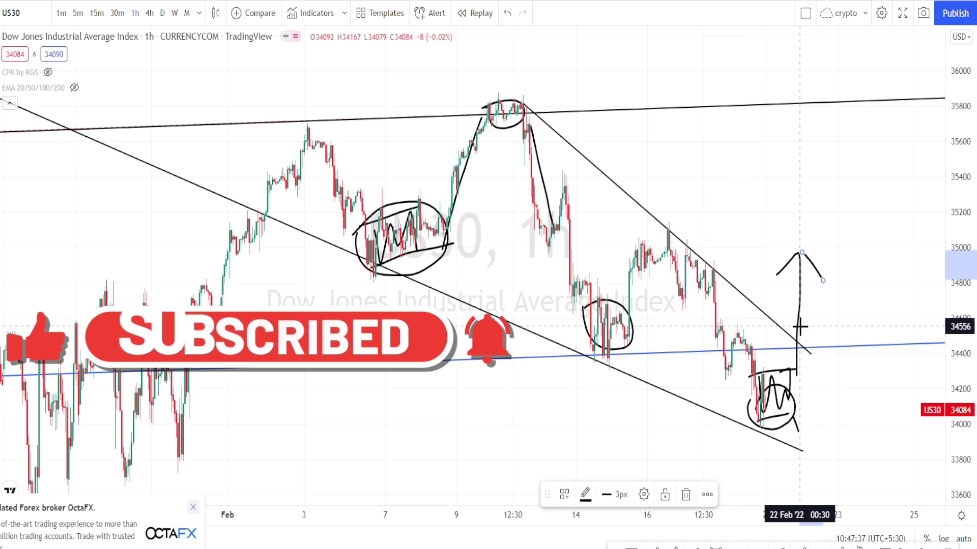
Circle the three price touches of the lower black trendline at the latest, mid-February and early-February lows
{"action": "left_click_drag", "start_coordinate": [756, 414], "coordinate": [761, 412]}
{"action": "mouse_move", "coordinate": [611, 344]}
{"action": "left_mouse_down"}
{"action": "mouse_move", "coordinate": [606, 356]}
{"action": "mouse_move", "coordinate": [593, 349]}
{"action": "left_mouse_up"}
{"action": "mouse_move", "coordinate": [403, 259]}
{"action": "left_mouse_down"}
{"action": "mouse_move", "coordinate": [390, 254]}
{"action": "mouse_move", "coordinate": [370, 270]}
{"action": "mouse_move", "coordinate": [402, 264]}
{"action": "left_mouse_up"}
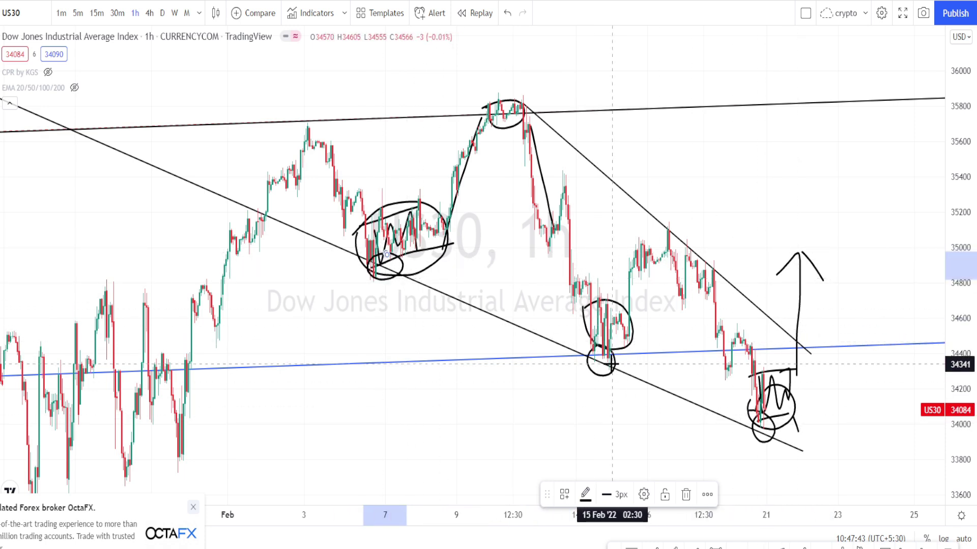
Draw upward arrows from the mid-February and early-February lows and retrace the projected arrow above the latest low
{"action": "mouse_move", "coordinate": [607, 366]}
{"action": "left_mouse_down"}
{"action": "mouse_move", "coordinate": [665, 263]}
{"action": "mouse_move", "coordinate": [687, 276]}
{"action": "left_mouse_up"}
{"action": "mouse_move", "coordinate": [440, 278]}
{"action": "left_mouse_down"}
{"action": "mouse_move", "coordinate": [471, 188]}
{"action": "mouse_move", "coordinate": [509, 218]}
{"action": "left_mouse_up"}
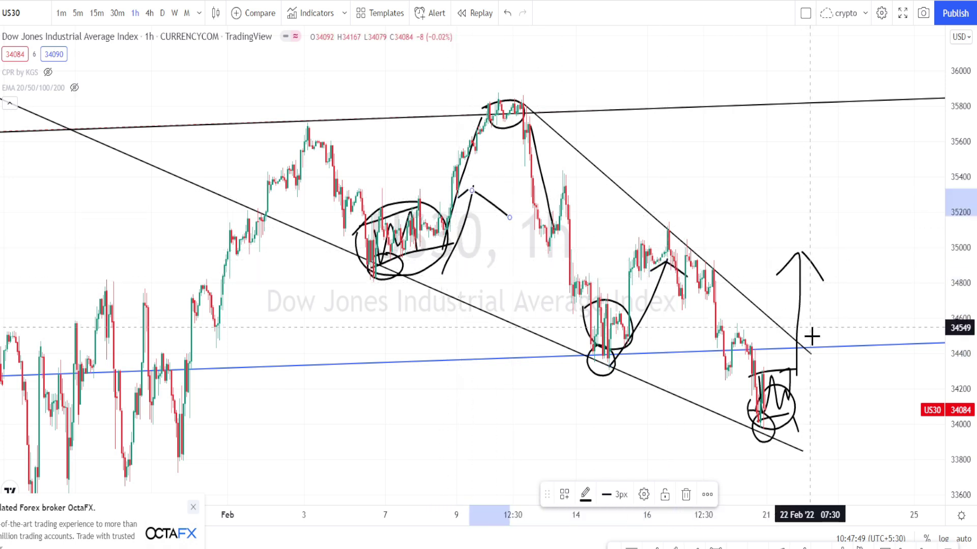
{"action": "mouse_move", "coordinate": [797, 333]}
{"action": "left_mouse_down"}
{"action": "mouse_move", "coordinate": [803, 254]}
{"action": "mouse_move", "coordinate": [826, 285]}
{"action": "left_mouse_up"}
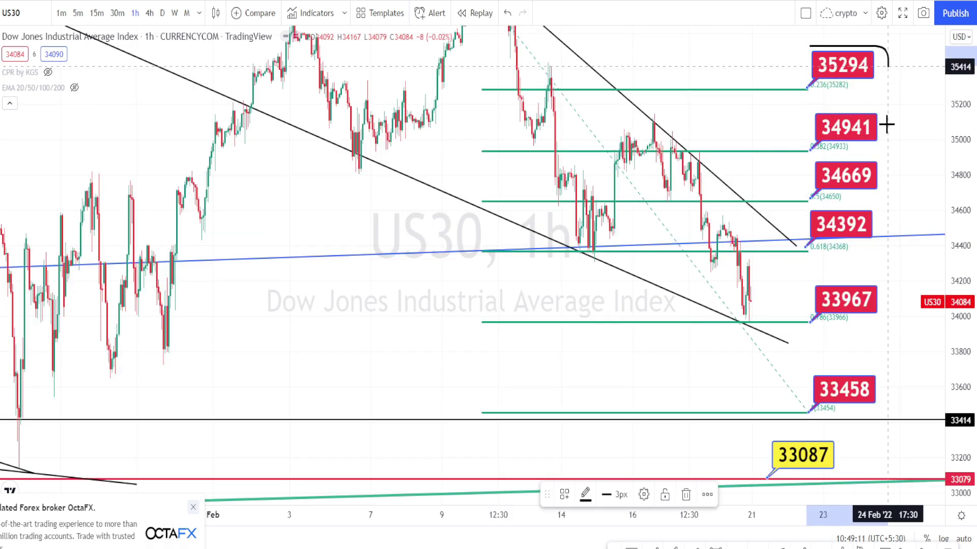
Box the Fibonacci labels from 35294 to 33458 and circle the 14 February area around the 34392 level
{"action": "mouse_move", "coordinate": [886, 124]}
{"action": "left_mouse_down"}
{"action": "mouse_move", "coordinate": [799, 428]}
{"action": "mouse_move", "coordinate": [802, 79]}
{"action": "left_mouse_up"}
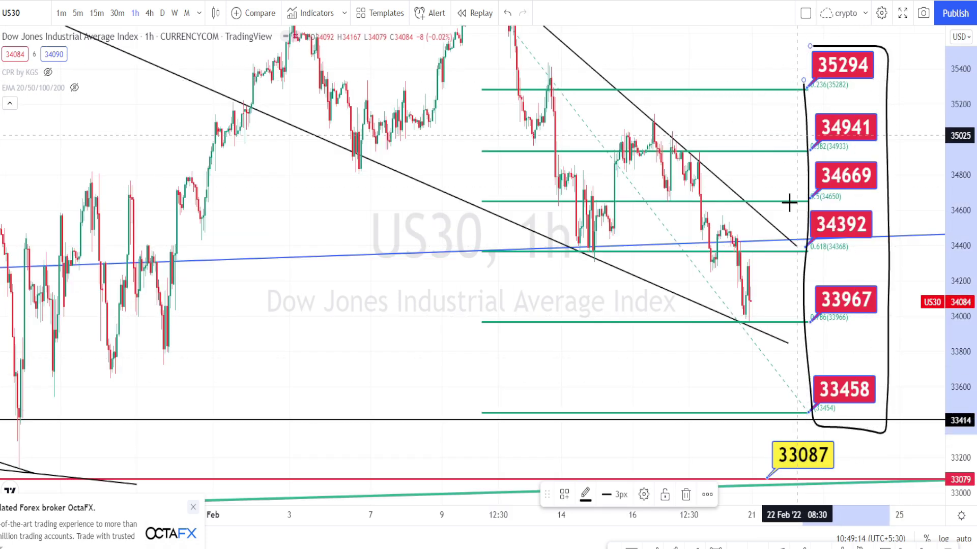
{"action": "mouse_move", "coordinate": [511, 213]}
{"action": "left_mouse_down"}
{"action": "mouse_move", "coordinate": [594, 249]}
{"action": "mouse_move", "coordinate": [544, 206]}
{"action": "left_mouse_up"}
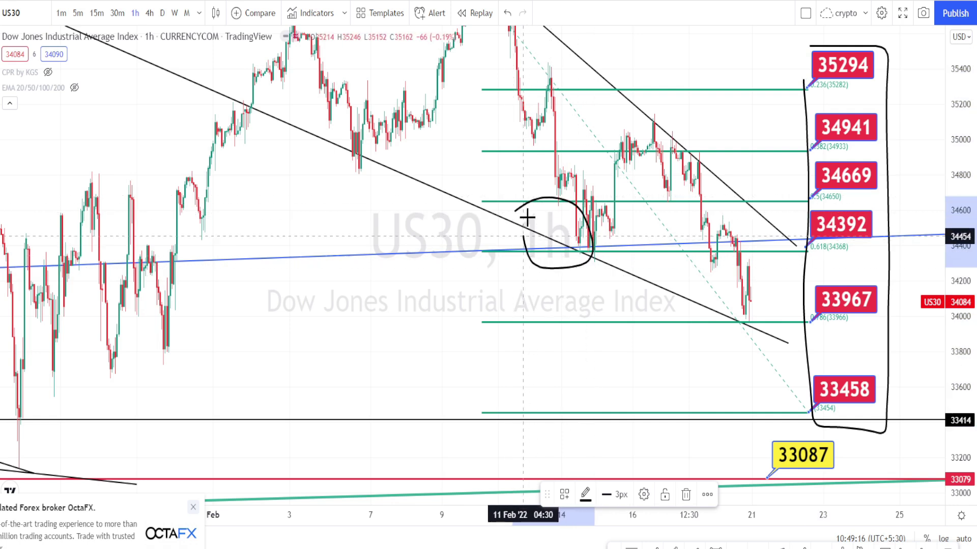
Mark the decline from the 16 February high to the latest low and circle the 33967 label
{"action": "left_click_drag", "start_coordinate": [634, 153], "coordinate": [737, 323]}
{"action": "left_click_drag", "start_coordinate": [700, 162], "coordinate": [712, 183]}
{"action": "mouse_move", "coordinate": [739, 232]}
{"action": "left_mouse_down"}
{"action": "mouse_move", "coordinate": [767, 328]}
{"action": "mouse_move", "coordinate": [737, 315]}
{"action": "left_mouse_up"}
{"action": "mouse_move", "coordinate": [838, 335]}
{"action": "left_mouse_down"}
{"action": "mouse_move", "coordinate": [801, 287]}
{"action": "mouse_move", "coordinate": [879, 273]}
{"action": "mouse_move", "coordinate": [890, 294]}
{"action": "left_mouse_up"}
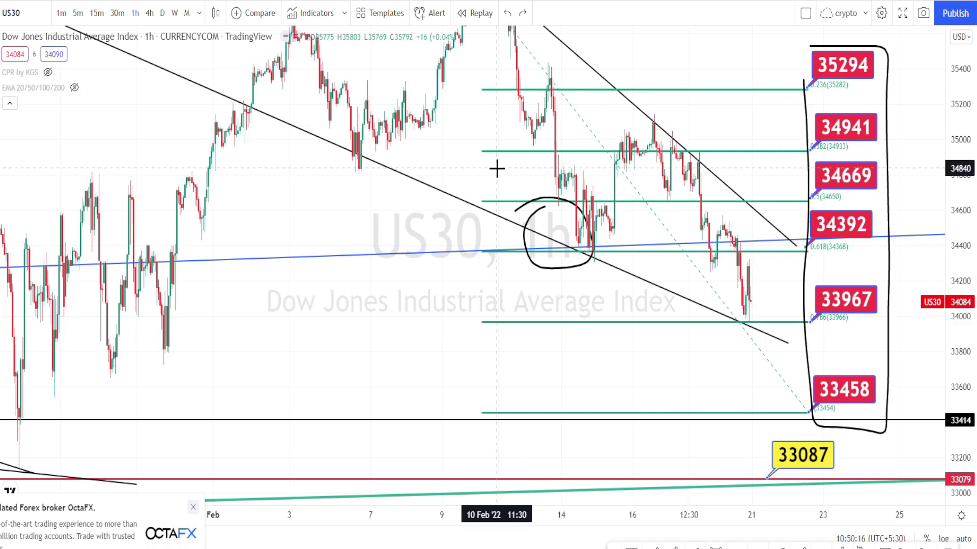
Switch the US30 chart to the 30-minute timeframe and mark five spots along the lower black trendline
{"action": "type", "text": "30"}
{"action": "key", "text": "Return"}
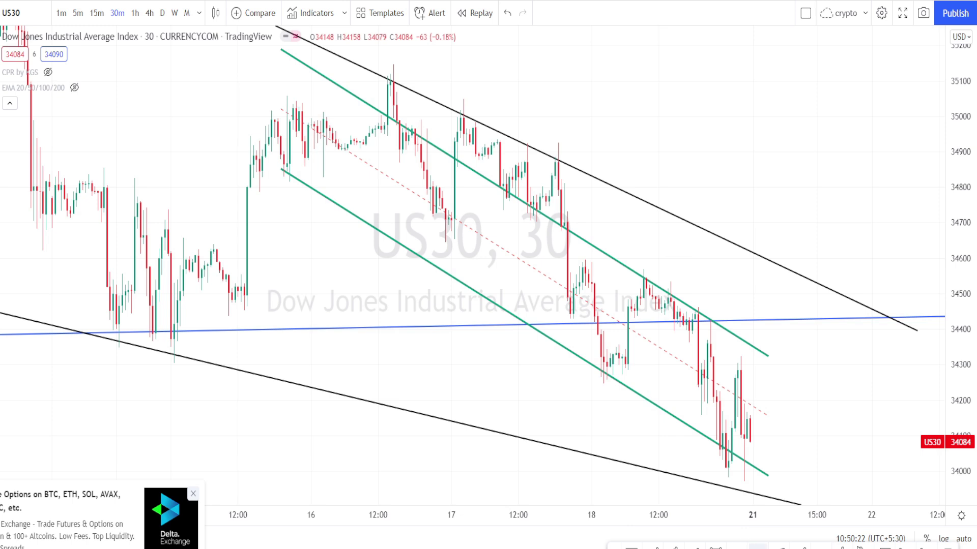
{"action": "left_click_drag", "start_coordinate": [410, 405], "coordinate": [430, 410]}
{"action": "left_click_drag", "start_coordinate": [753, 474], "coordinate": [756, 483]}
{"action": "left_click_drag", "start_coordinate": [567, 436], "coordinate": [595, 449]}
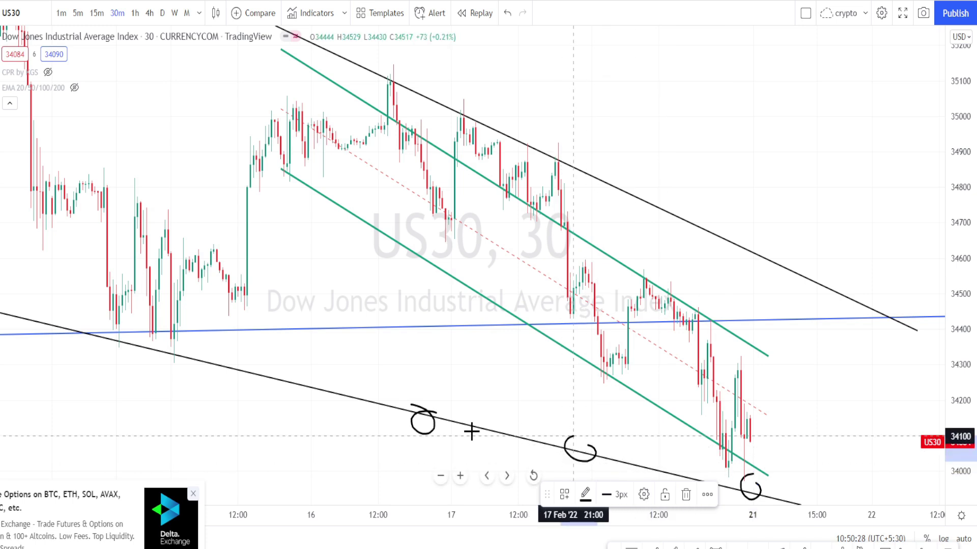
{"action": "left_click_drag", "start_coordinate": [319, 386], "coordinate": [294, 388]}
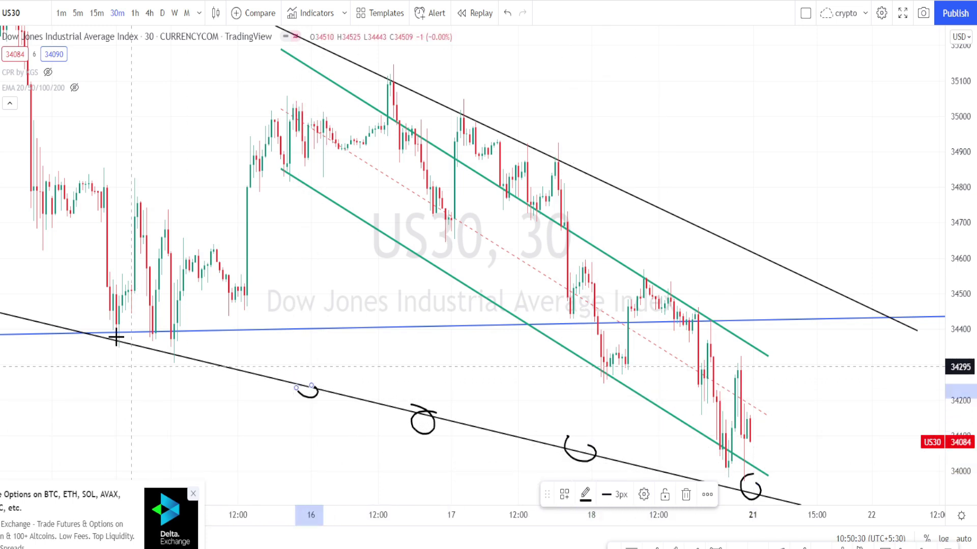
{"action": "left_click_drag", "start_coordinate": [141, 334], "coordinate": [143, 325]}
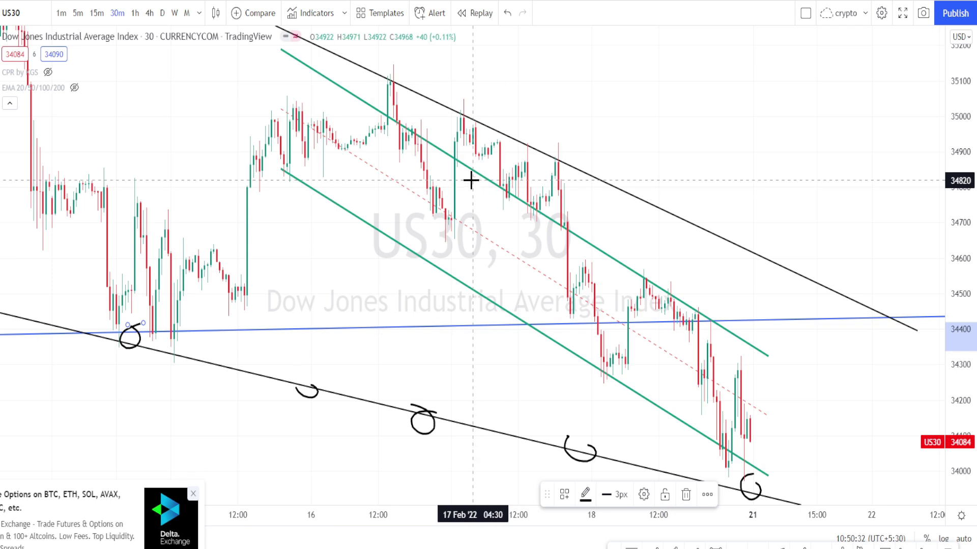
Mark spots along both green channel lines and trace the latest rise and fall near 21 February
{"action": "left_click_drag", "start_coordinate": [468, 158], "coordinate": [470, 175]}
{"action": "left_click_drag", "start_coordinate": [565, 211], "coordinate": [565, 231]}
{"action": "left_click_drag", "start_coordinate": [408, 237], "coordinate": [408, 263]}
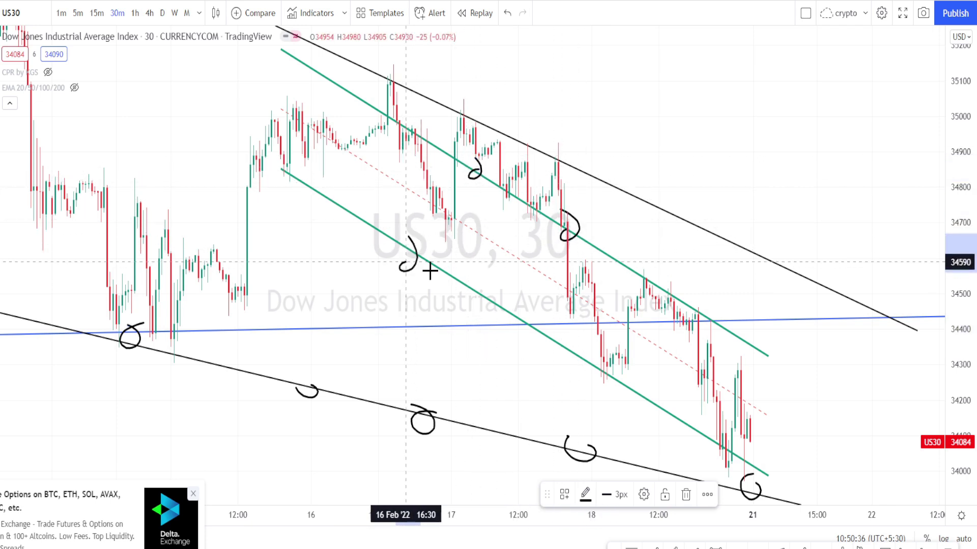
{"action": "left_click_drag", "start_coordinate": [603, 359], "coordinate": [605, 378]}
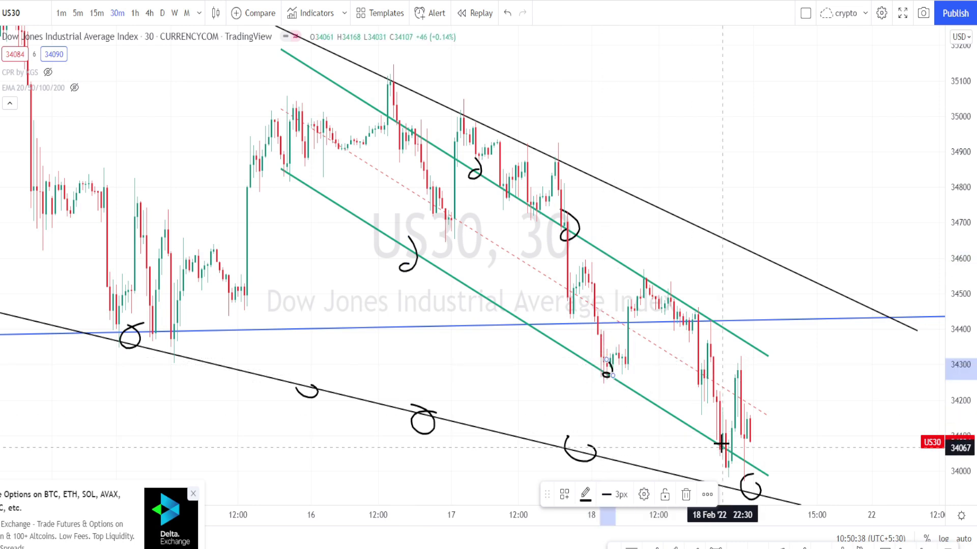
{"action": "mouse_move", "coordinate": [729, 445]}
{"action": "left_mouse_down"}
{"action": "mouse_move", "coordinate": [740, 450]}
{"action": "mouse_move", "coordinate": [724, 468]}
{"action": "mouse_move", "coordinate": [714, 446]}
{"action": "mouse_move", "coordinate": [746, 360]}
{"action": "mouse_move", "coordinate": [759, 465]}
{"action": "mouse_move", "coordinate": [748, 473]}
{"action": "mouse_move", "coordinate": [752, 452]}
{"action": "left_mouse_up"}
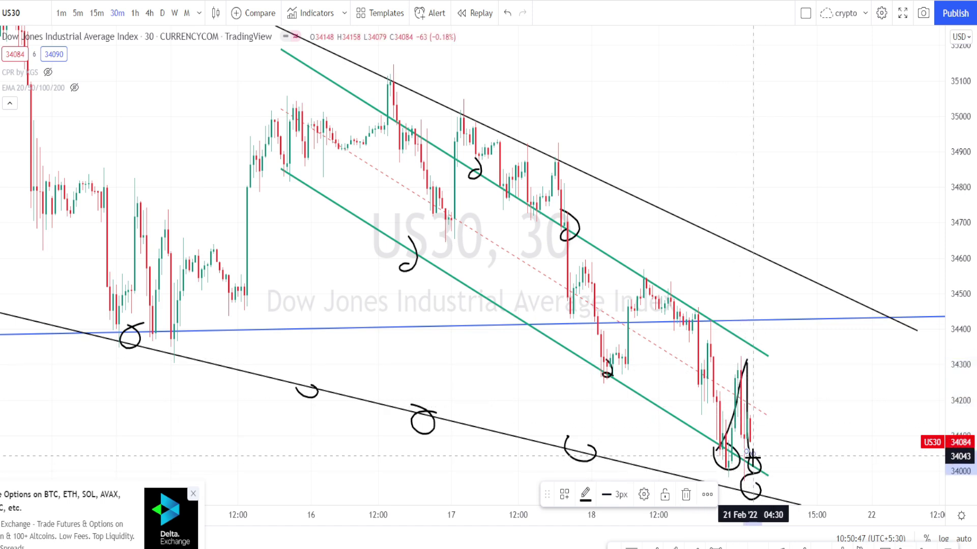
Undo the swing strokes and the channel marks drawn after the first circle on the upper green line
{"action": "key", "text": "ctrl+z"}
{"action": "mouse_move", "coordinate": [577, 275]}
{"action": "left_mouse_down"}
{"action": "mouse_move", "coordinate": [586, 325]}
{"action": "mouse_move", "coordinate": [608, 351]}
{"action": "mouse_move", "coordinate": [651, 287]}
{"action": "mouse_move", "coordinate": [678, 420]}
{"action": "mouse_move", "coordinate": [742, 354]}
{"action": "mouse_move", "coordinate": [766, 501]}
{"action": "mouse_move", "coordinate": [796, 283]}
{"action": "mouse_move", "coordinate": [789, 290]}
{"action": "mouse_move", "coordinate": [817, 320]}
{"action": "left_mouse_up"}
{"action": "key", "text": "ctrl+z"}
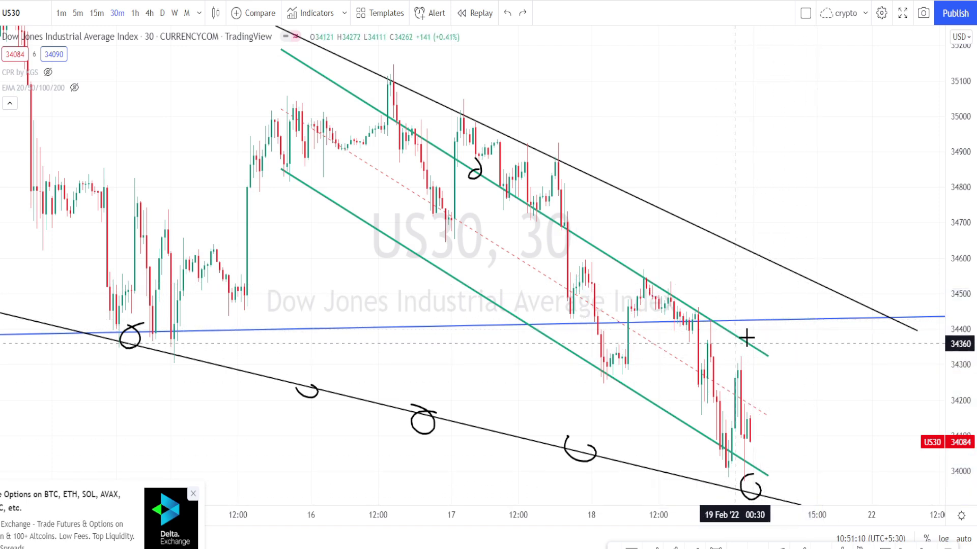
Circle three spots along the upper green channel line between 18 and 21 February
{"action": "left_click_drag", "start_coordinate": [750, 336], "coordinate": [769, 362]}
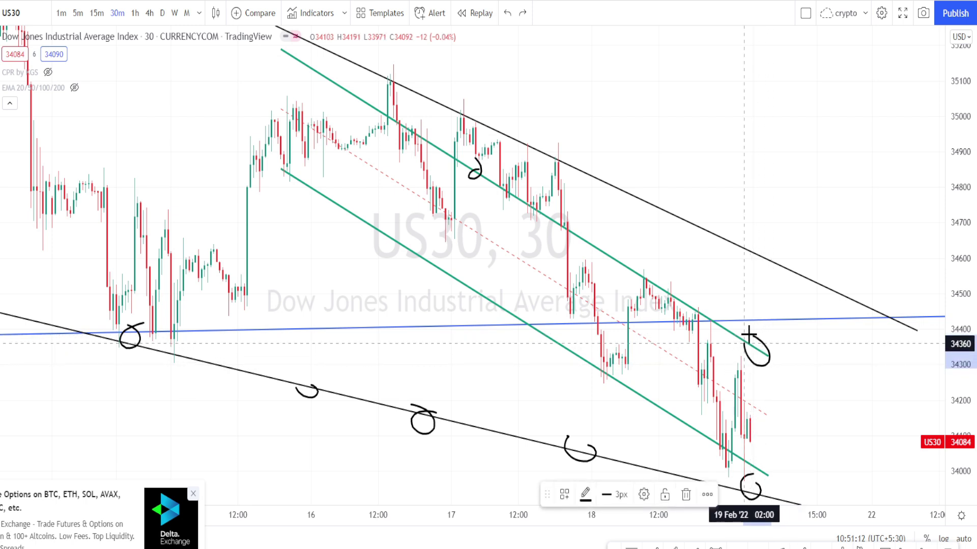
{"action": "mouse_move", "coordinate": [709, 314]}
{"action": "left_mouse_down"}
{"action": "mouse_move", "coordinate": [704, 327]}
{"action": "mouse_move", "coordinate": [701, 303]}
{"action": "left_mouse_up"}
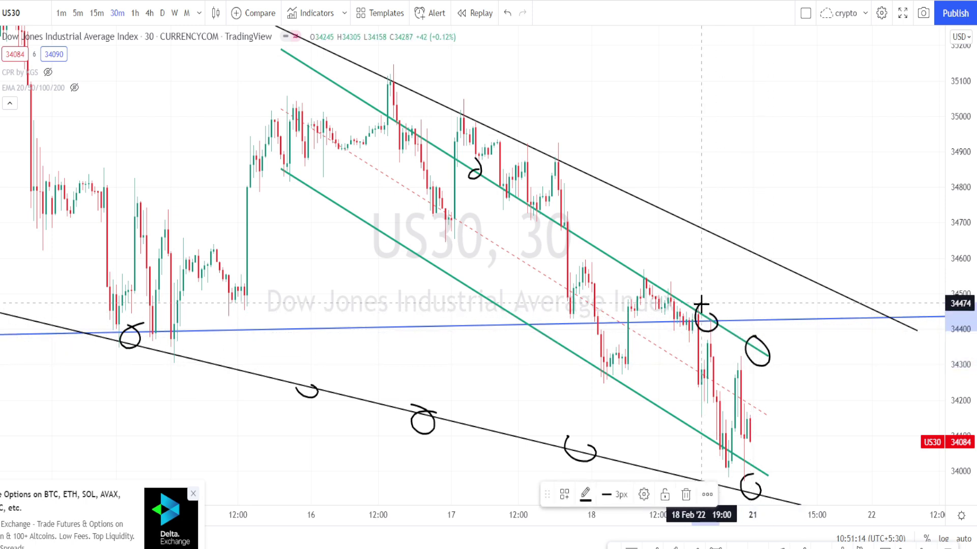
{"action": "mouse_move", "coordinate": [621, 260]}
{"action": "left_mouse_down"}
{"action": "mouse_move", "coordinate": [633, 259]}
{"action": "mouse_move", "coordinate": [615, 253]}
{"action": "left_mouse_up"}
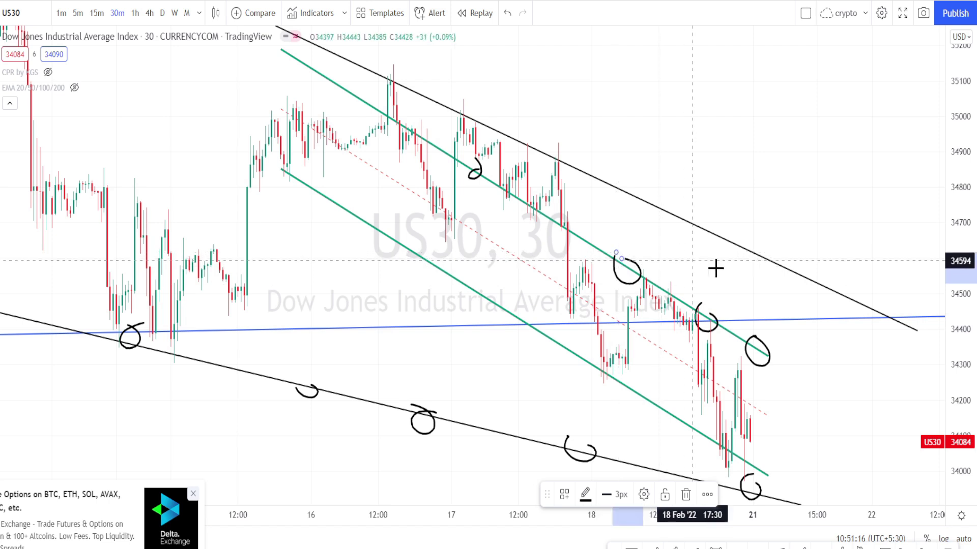
Circle four spots along the upper black trendline and draw an upward breakout arrow from it
{"action": "left_click_drag", "start_coordinate": [779, 258], "coordinate": [789, 291]}
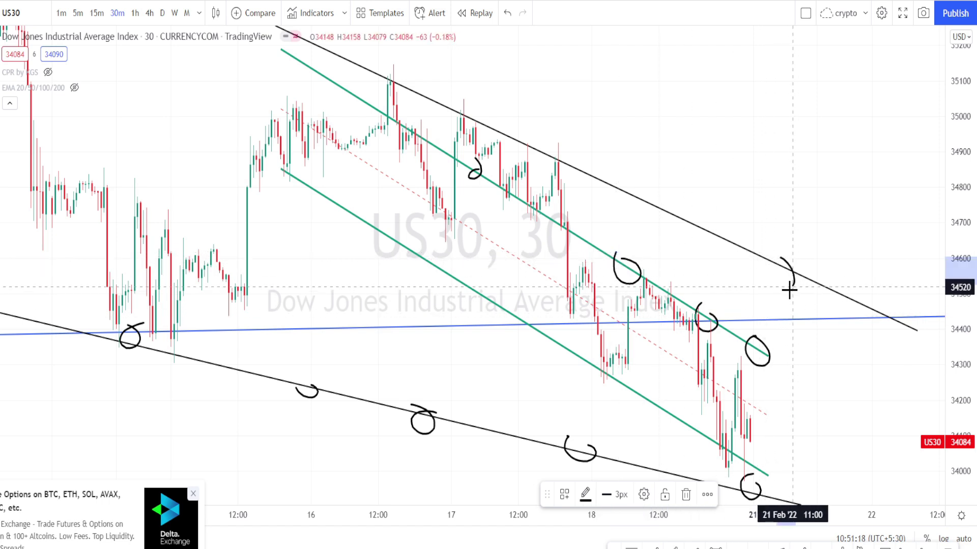
{"action": "left_click_drag", "start_coordinate": [725, 230], "coordinate": [742, 235]}
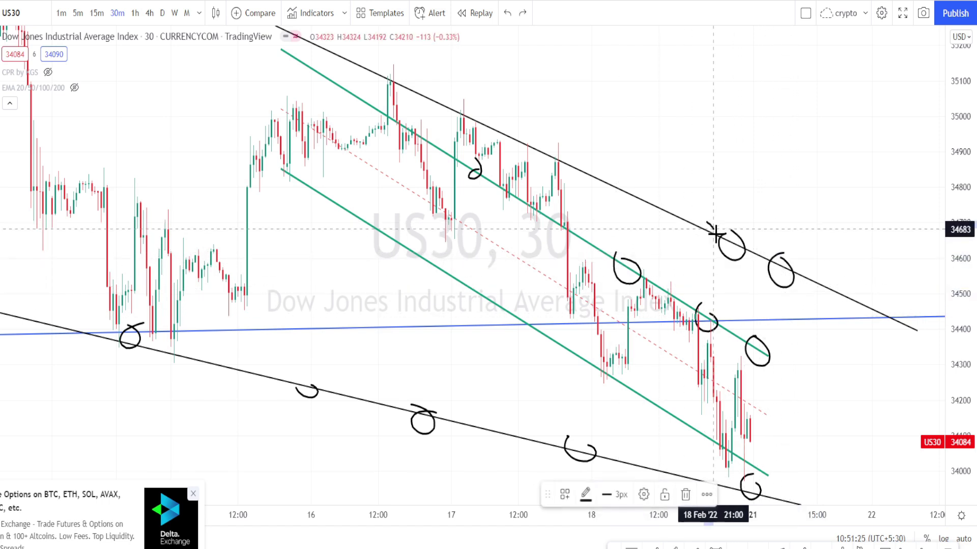
{"action": "left_click_drag", "start_coordinate": [694, 209], "coordinate": [706, 222]}
{"action": "left_click_drag", "start_coordinate": [659, 196], "coordinate": [663, 196]}
{"action": "mouse_move", "coordinate": [757, 253]}
{"action": "left_mouse_down"}
{"action": "mouse_move", "coordinate": [756, 155]}
{"action": "mouse_move", "coordinate": [746, 168]}
{"action": "mouse_move", "coordinate": [756, 157]}
{"action": "mouse_move", "coordinate": [783, 190]}
{"action": "left_mouse_up"}
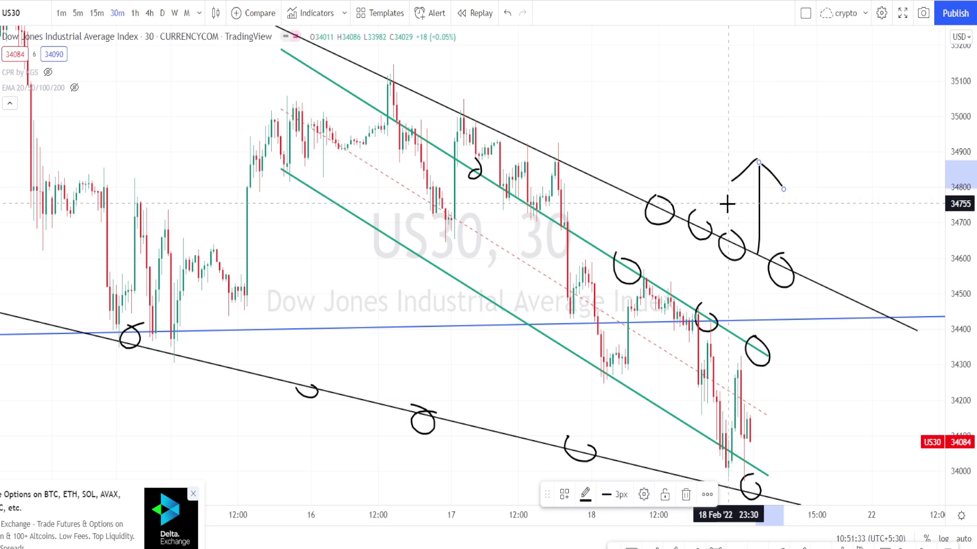
Undo the freehand marks and box the 30-minute Fibonacci labels from 34728 to 33454
{"action": "left_click", "coordinate": [507, 13]}
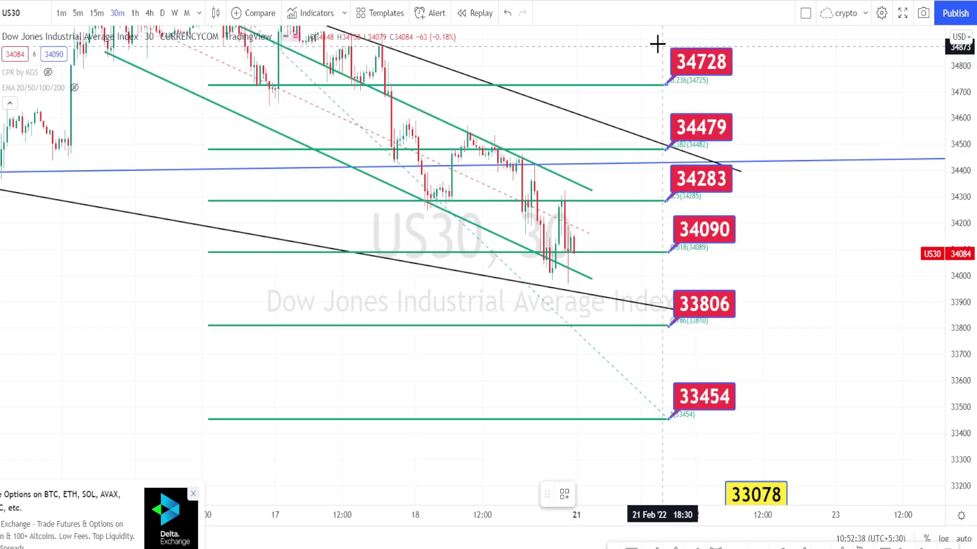
{"action": "mouse_move", "coordinate": [657, 40]}
{"action": "left_mouse_down"}
{"action": "mouse_move", "coordinate": [727, 43]}
{"action": "mouse_move", "coordinate": [753, 434]}
{"action": "mouse_move", "coordinate": [656, 442]}
{"action": "mouse_move", "coordinate": [641, 48]}
{"action": "left_mouse_up"}
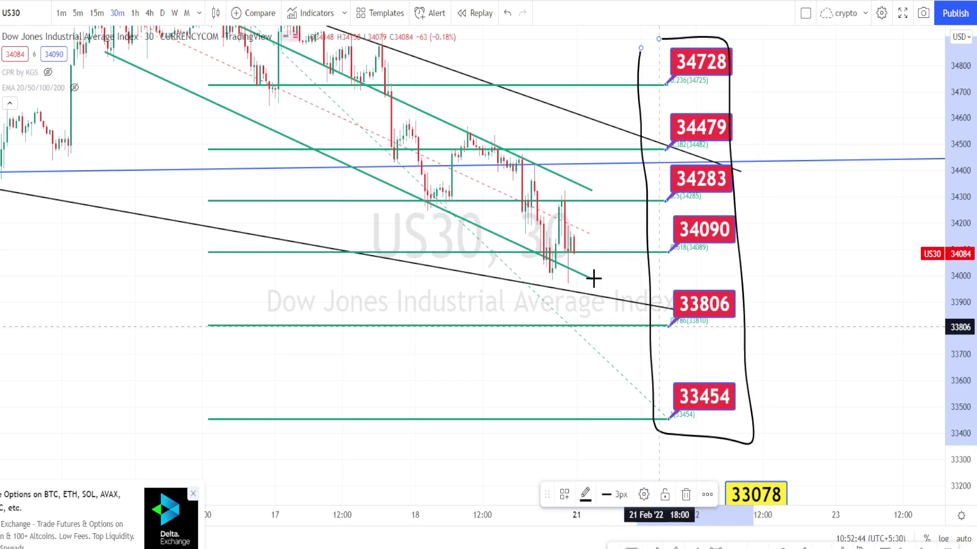
Trace the latest swings between the blue line and lower black trendline, with short strokes outside both channel lines and a projected downward arrow
{"action": "left_click_drag", "start_coordinate": [522, 211], "coordinate": [530, 176]}
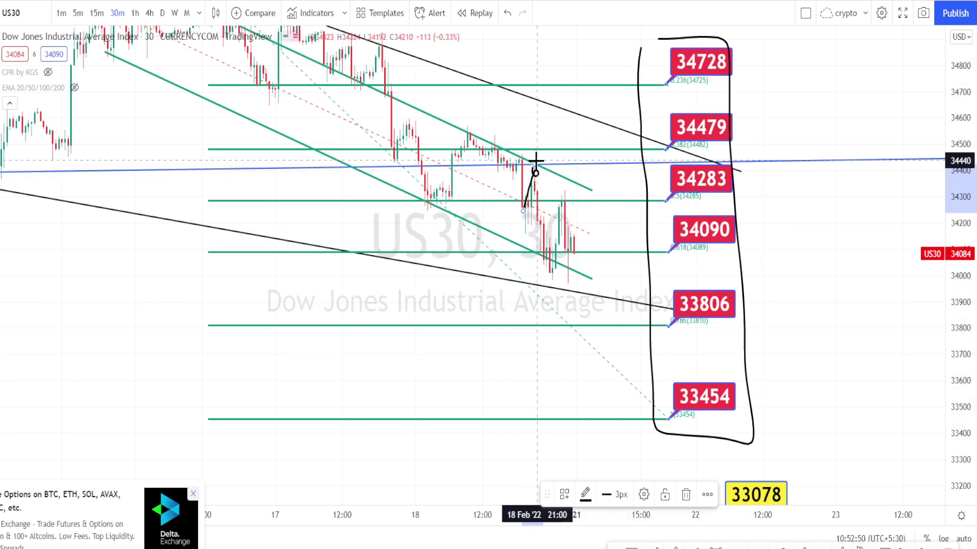
{"action": "left_click_drag", "start_coordinate": [506, 131], "coordinate": [549, 154]}
{"action": "left_click_drag", "start_coordinate": [438, 224], "coordinate": [461, 240]}
{"action": "left_click_drag", "start_coordinate": [537, 173], "coordinate": [545, 279]}
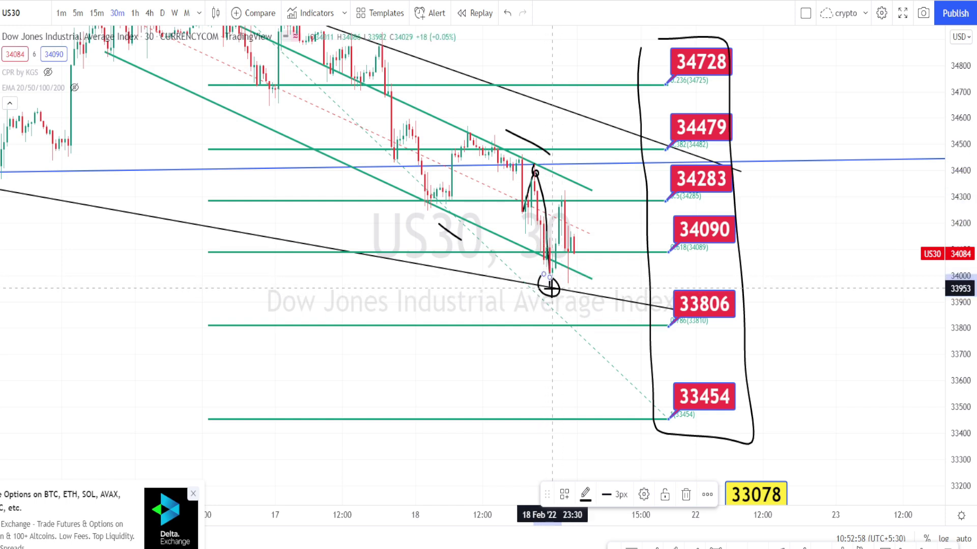
{"action": "mouse_move", "coordinate": [550, 288]}
{"action": "left_mouse_down"}
{"action": "mouse_move", "coordinate": [569, 189]}
{"action": "mouse_move", "coordinate": [579, 295]}
{"action": "mouse_move", "coordinate": [595, 290]}
{"action": "left_mouse_up"}
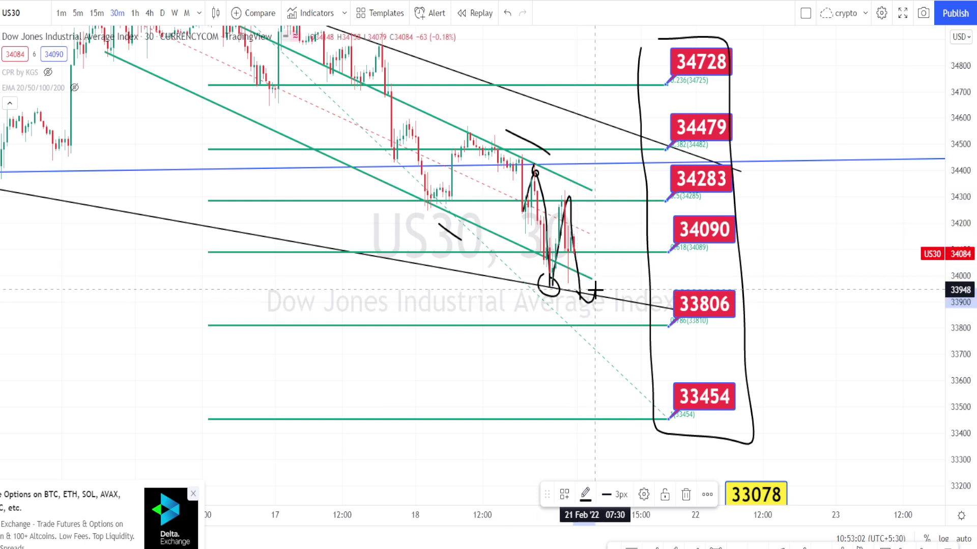
Circle the 34479 label and draw an upward arrow from its line toward 34728
{"action": "mouse_move", "coordinate": [752, 98]}
{"action": "left_mouse_down"}
{"action": "mouse_move", "coordinate": [727, 153]}
{"action": "mouse_move", "coordinate": [657, 145]}
{"action": "mouse_move", "coordinate": [659, 112]}
{"action": "left_mouse_up"}
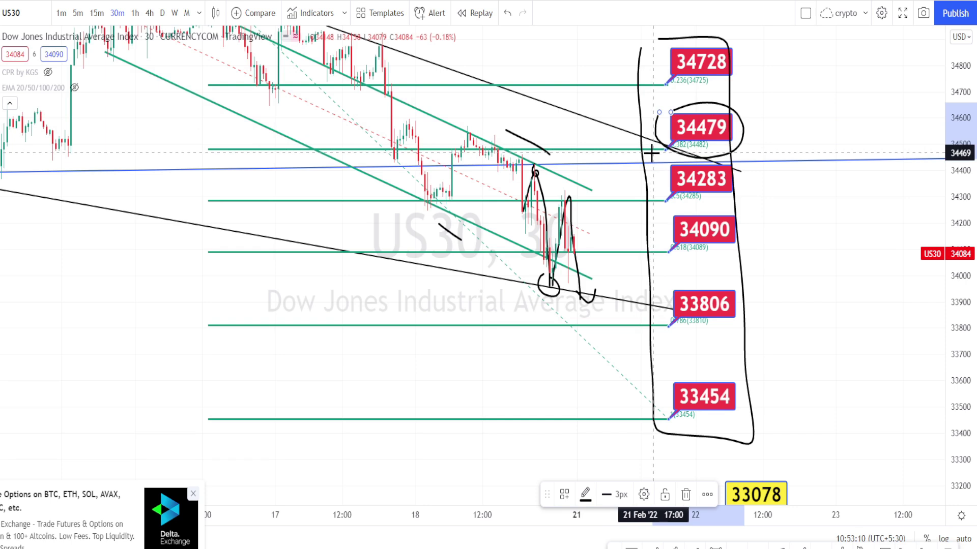
{"action": "mouse_move", "coordinate": [651, 153]}
{"action": "left_mouse_down"}
{"action": "mouse_move", "coordinate": [650, 74]}
{"action": "mouse_move", "coordinate": [637, 89]}
{"action": "mouse_move", "coordinate": [668, 93]}
{"action": "left_mouse_up"}
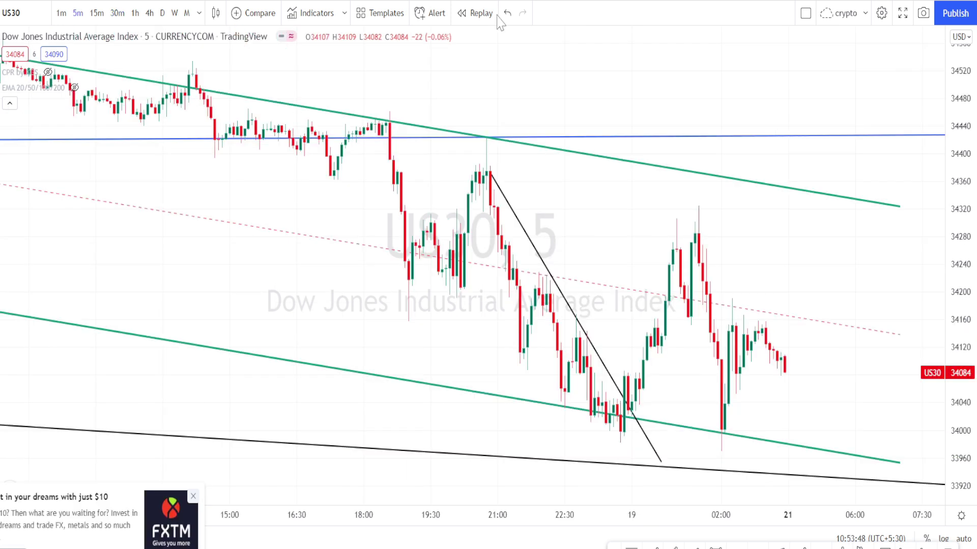
On the 5-minute chart, trace the W-shaped swing of 18 February, the M-shaped swing of 19 February and the zigzag between them
{"action": "mouse_move", "coordinate": [382, 123]}
{"action": "left_mouse_down"}
{"action": "mouse_move", "coordinate": [409, 279]}
{"action": "mouse_move", "coordinate": [430, 224]}
{"action": "mouse_move", "coordinate": [460, 281]}
{"action": "mouse_move", "coordinate": [481, 163]}
{"action": "mouse_move", "coordinate": [484, 174]}
{"action": "left_mouse_up"}
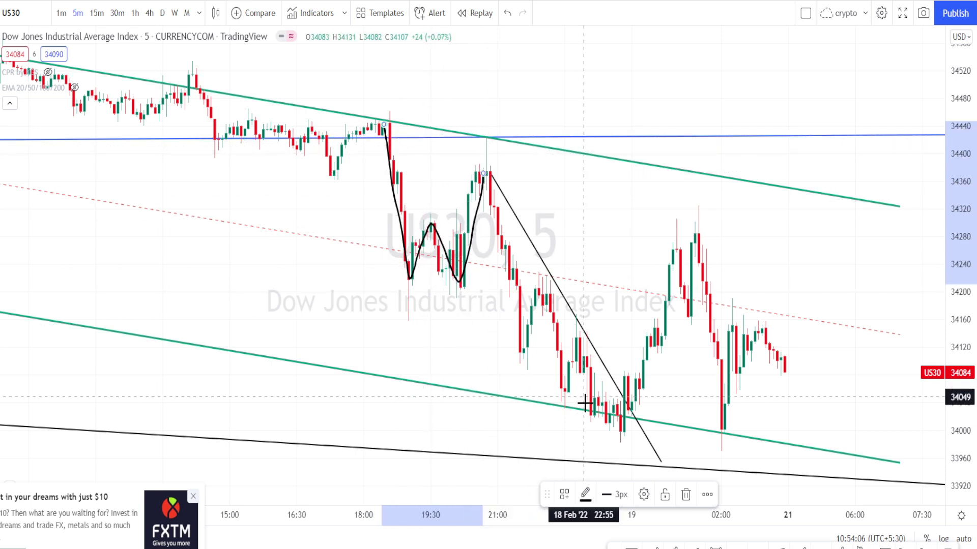
{"action": "mouse_move", "coordinate": [622, 424]}
{"action": "left_mouse_down"}
{"action": "mouse_move", "coordinate": [661, 258]}
{"action": "mouse_move", "coordinate": [683, 320]}
{"action": "mouse_move", "coordinate": [695, 228]}
{"action": "mouse_move", "coordinate": [706, 257]}
{"action": "mouse_move", "coordinate": [717, 443]}
{"action": "left_mouse_up"}
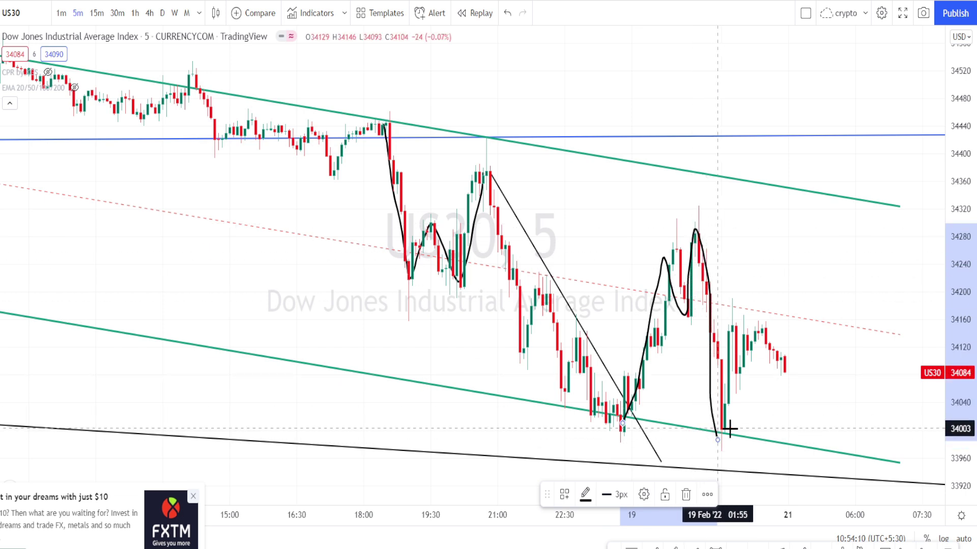
{"action": "mouse_move", "coordinate": [576, 338]}
{"action": "left_mouse_down"}
{"action": "mouse_move", "coordinate": [585, 382]}
{"action": "mouse_move", "coordinate": [616, 400]}
{"action": "mouse_move", "coordinate": [625, 418]}
{"action": "mouse_move", "coordinate": [647, 344]}
{"action": "left_mouse_up"}
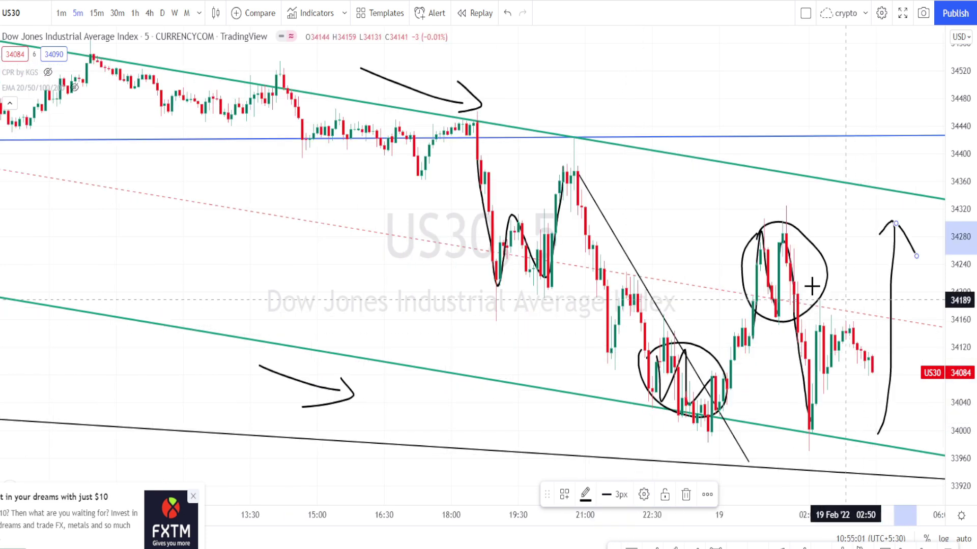
Draw a downward arrow to the lower green channel line and circle the projected touch and the 19 February low
{"action": "mouse_move", "coordinate": [861, 336]}
{"action": "left_mouse_down"}
{"action": "mouse_move", "coordinate": [922, 440]}
{"action": "mouse_move", "coordinate": [935, 433]}
{"action": "left_mouse_up"}
{"action": "mouse_move", "coordinate": [875, 425]}
{"action": "left_mouse_down"}
{"action": "mouse_move", "coordinate": [892, 429]}
{"action": "mouse_move", "coordinate": [876, 461]}
{"action": "mouse_move", "coordinate": [875, 427]}
{"action": "left_mouse_up"}
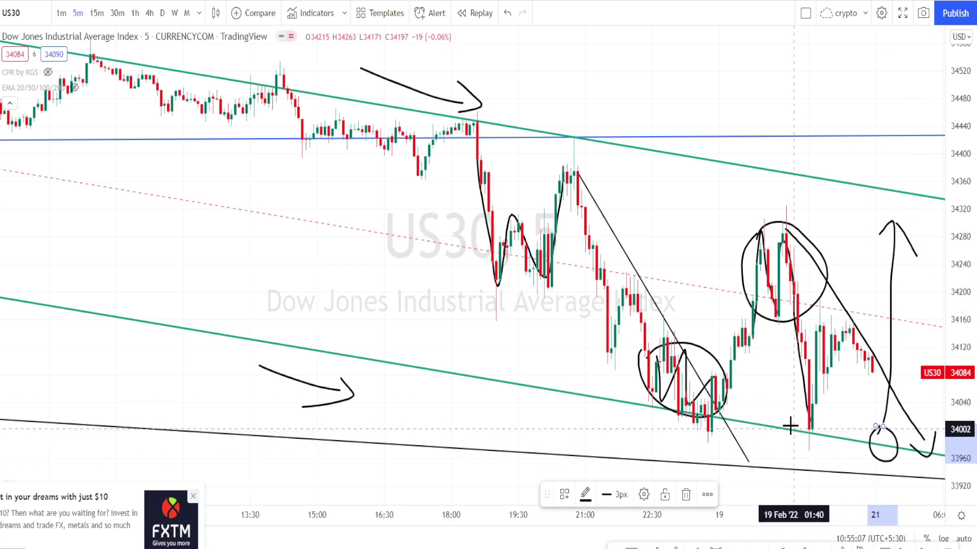
{"action": "mouse_move", "coordinate": [789, 418]}
{"action": "left_mouse_down"}
{"action": "mouse_move", "coordinate": [812, 432]}
{"action": "mouse_move", "coordinate": [772, 423]}
{"action": "left_mouse_up"}
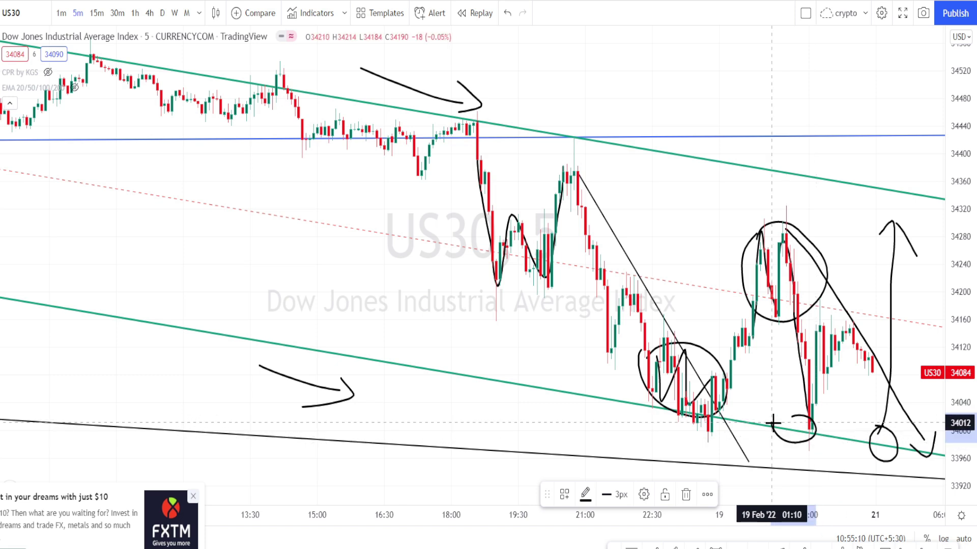
Retrace the projected upward arrow, mark four spots along the upper green channel line and add a breakout arrow above it
{"action": "mouse_move", "coordinate": [899, 442]}
{"action": "left_mouse_down"}
{"action": "mouse_move", "coordinate": [904, 223]}
{"action": "mouse_move", "coordinate": [927, 258]}
{"action": "left_mouse_up"}
{"action": "mouse_move", "coordinate": [897, 183]}
{"action": "left_mouse_down"}
{"action": "mouse_move", "coordinate": [886, 199]}
{"action": "mouse_move", "coordinate": [899, 208]}
{"action": "mouse_move", "coordinate": [900, 182]}
{"action": "left_mouse_up"}
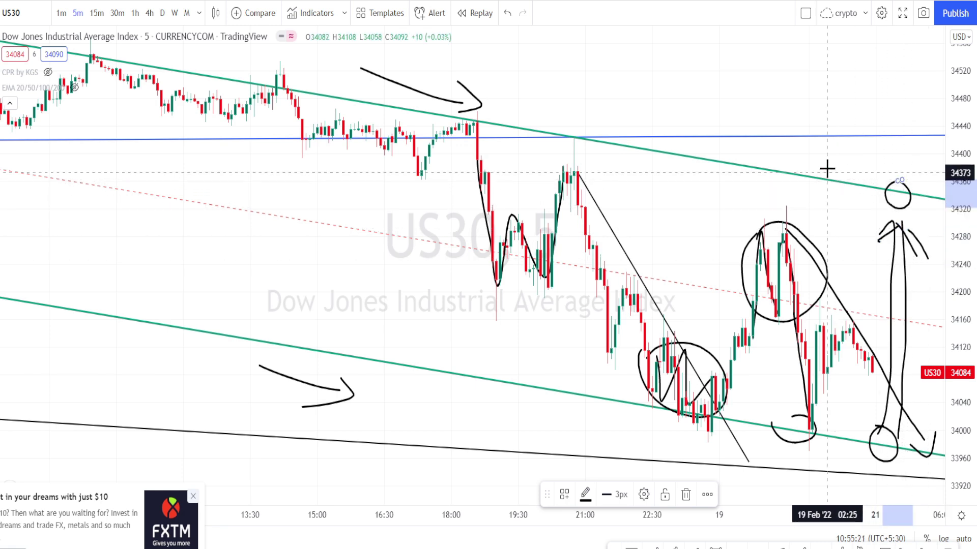
{"action": "left_click_drag", "start_coordinate": [830, 169], "coordinate": [834, 169]}
{"action": "mouse_move", "coordinate": [767, 162]}
{"action": "left_mouse_down"}
{"action": "mouse_move", "coordinate": [750, 183]}
{"action": "mouse_move", "coordinate": [766, 160]}
{"action": "left_mouse_up"}
{"action": "left_click_drag", "start_coordinate": [707, 151], "coordinate": [697, 162]}
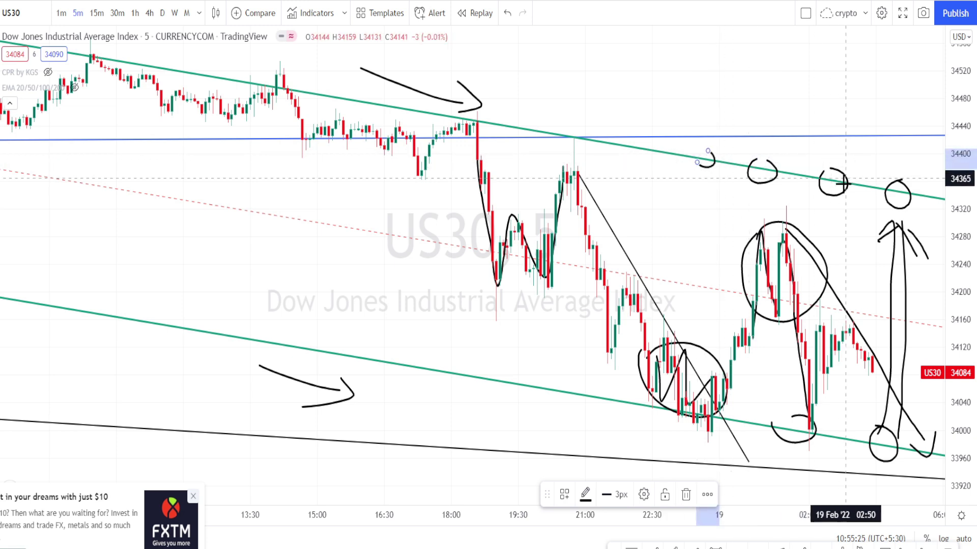
{"action": "mouse_move", "coordinate": [842, 182]}
{"action": "left_mouse_down"}
{"action": "mouse_move", "coordinate": [846, 107]}
{"action": "mouse_move", "coordinate": [824, 124]}
{"action": "mouse_move", "coordinate": [864, 132]}
{"action": "left_mouse_up"}
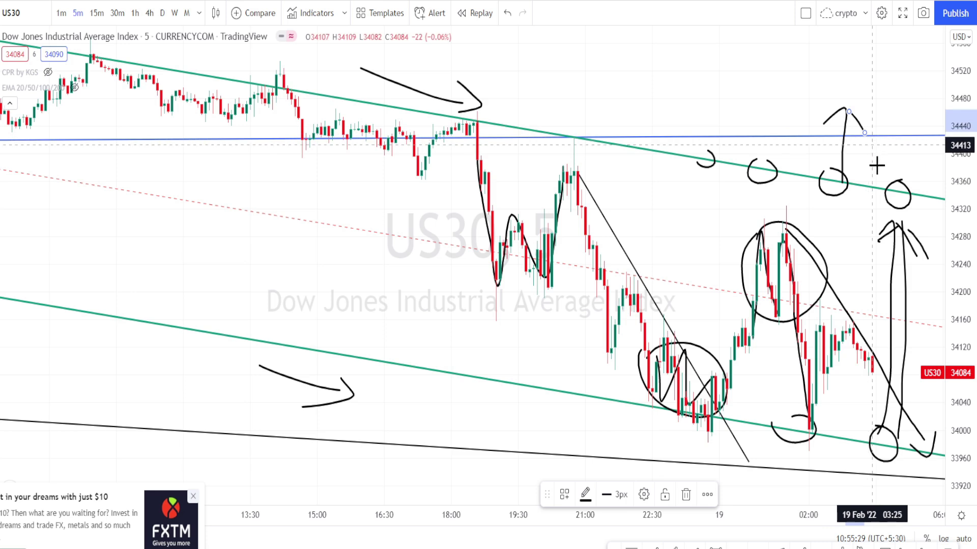
Undo the freehand marks and box the 5-minute level labels from 34426 to 33973
{"action": "left_click", "coordinate": [508, 13]}
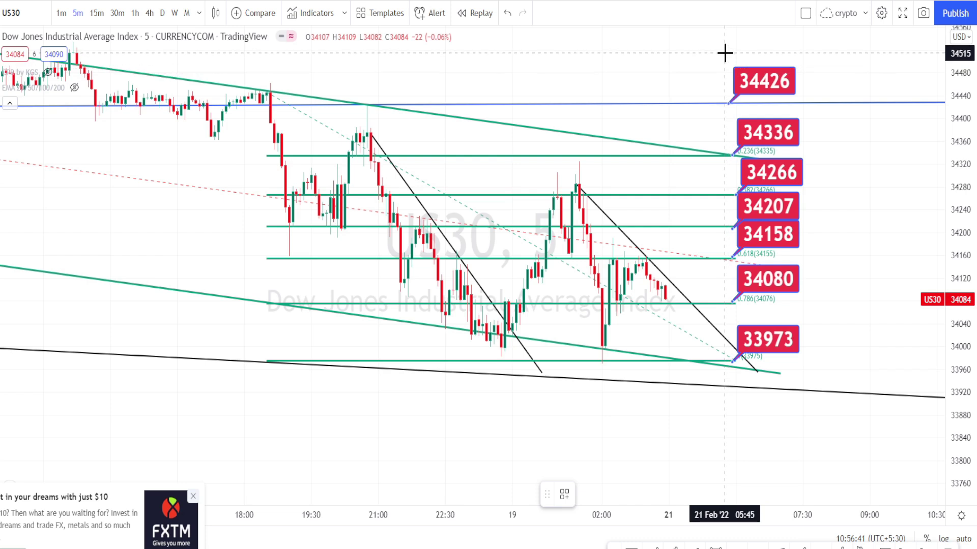
{"action": "mouse_move", "coordinate": [726, 52]}
{"action": "left_mouse_down"}
{"action": "mouse_move", "coordinate": [819, 61]}
{"action": "mouse_move", "coordinate": [825, 379]}
{"action": "mouse_move", "coordinate": [719, 408]}
{"action": "mouse_move", "coordinate": [708, 377]}
{"action": "mouse_move", "coordinate": [712, 61]}
{"action": "left_mouse_up"}
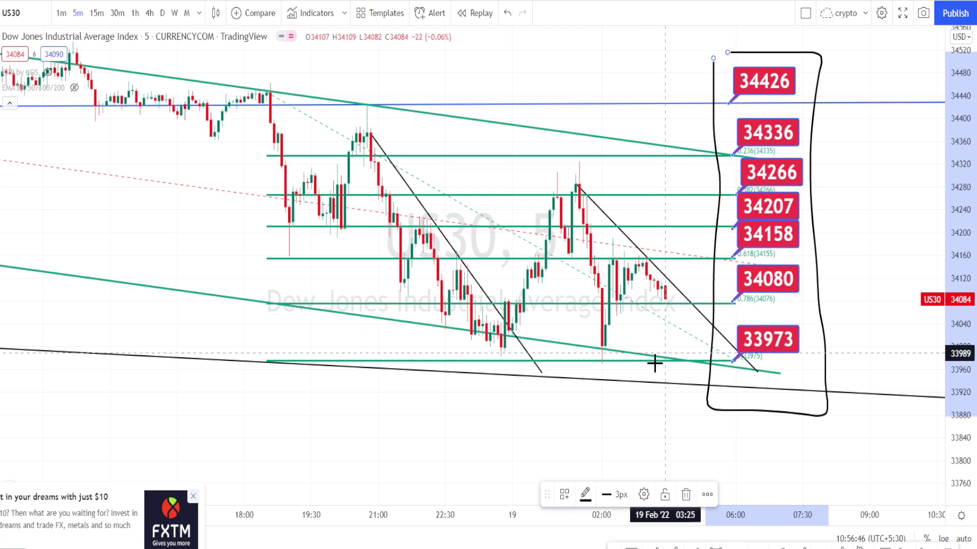
Trace the latest decline to a circled touch at the lower channel line, draw a rebound arrow and circle the 33973 label
{"action": "mouse_move", "coordinate": [578, 191]}
{"action": "left_mouse_down"}
{"action": "mouse_move", "coordinate": [611, 332]}
{"action": "mouse_move", "coordinate": [645, 259]}
{"action": "mouse_move", "coordinate": [680, 364]}
{"action": "left_mouse_up"}
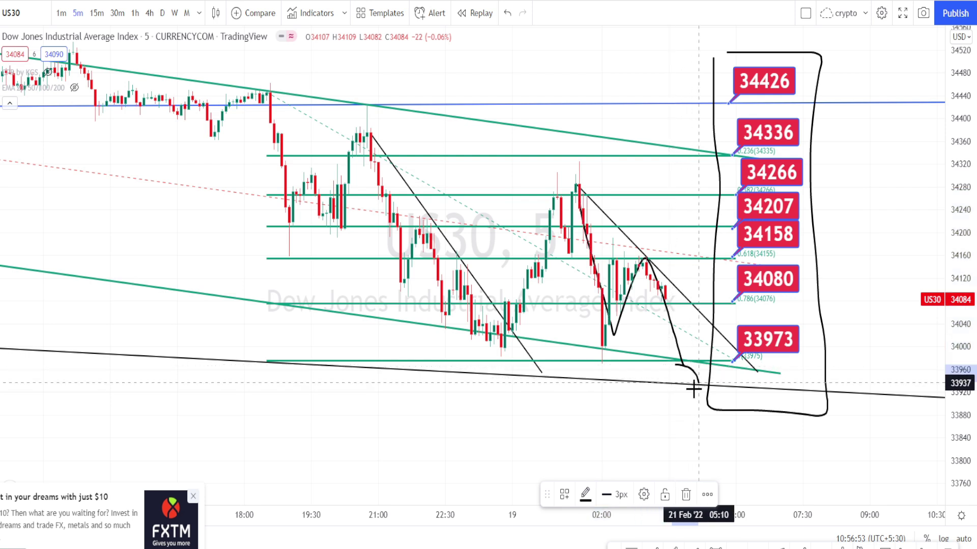
{"action": "mouse_move", "coordinate": [685, 373]}
{"action": "left_mouse_down"}
{"action": "mouse_move", "coordinate": [713, 275]}
{"action": "mouse_move", "coordinate": [724, 314]}
{"action": "left_mouse_up"}
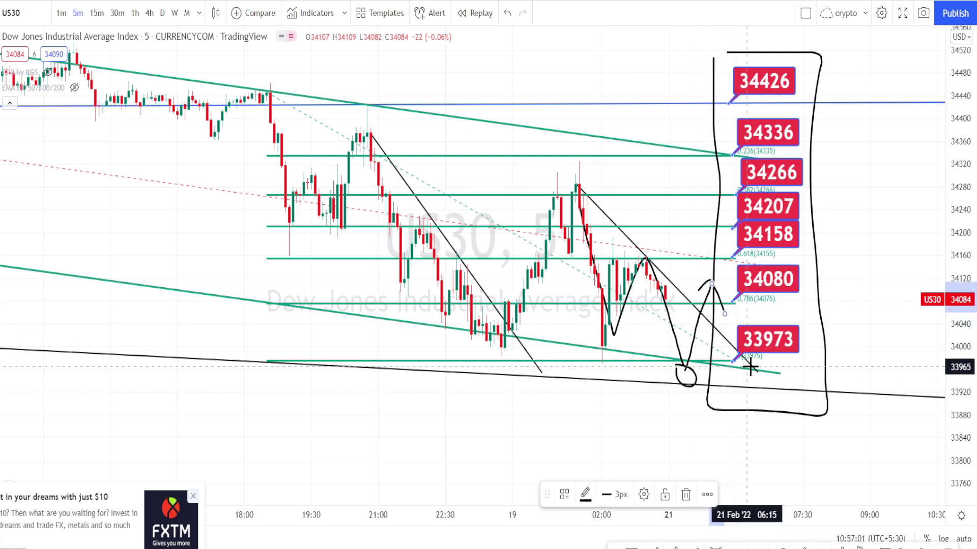
{"action": "mouse_move", "coordinate": [740, 363]}
{"action": "left_mouse_down"}
{"action": "mouse_move", "coordinate": [800, 320]}
{"action": "mouse_move", "coordinate": [752, 376]}
{"action": "left_mouse_up"}
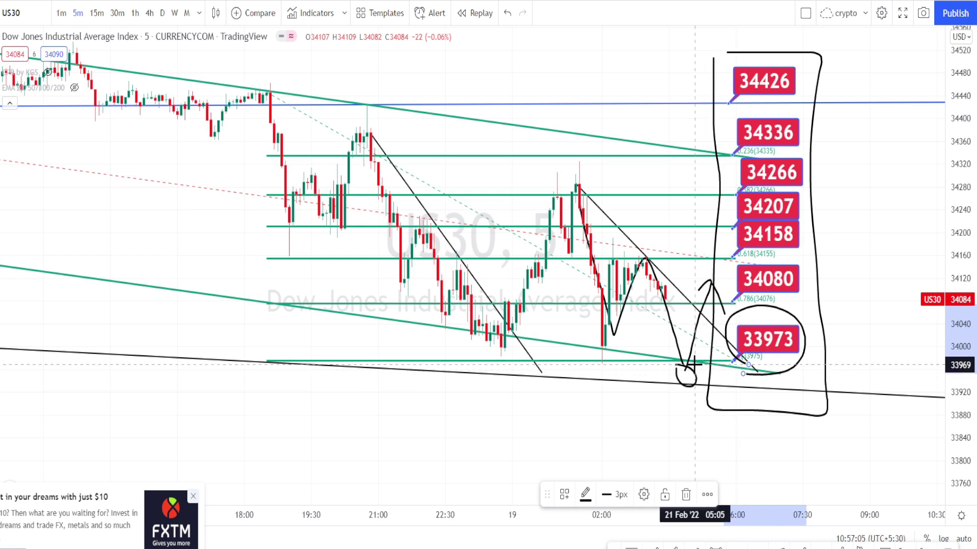
Mark breakout spots on the short black trendline with an upward arrow and draw a downward arrow through the lower black trendline
{"action": "left_click_drag", "start_coordinate": [686, 297], "coordinate": [686, 314]}
{"action": "mouse_move", "coordinate": [698, 243]}
{"action": "left_mouse_down"}
{"action": "mouse_move", "coordinate": [716, 227]}
{"action": "mouse_move", "coordinate": [733, 262]}
{"action": "left_mouse_up"}
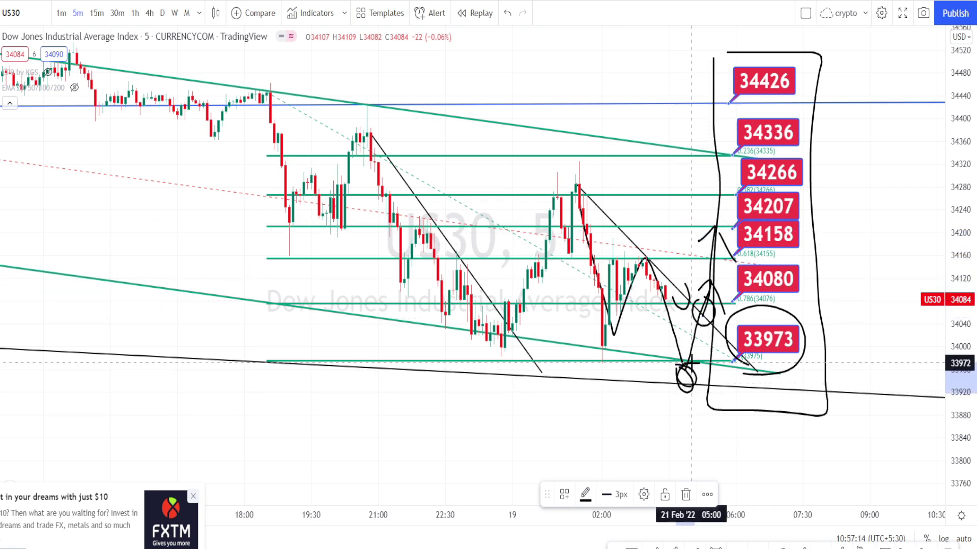
{"action": "mouse_move", "coordinate": [676, 378]}
{"action": "left_mouse_down"}
{"action": "mouse_move", "coordinate": [687, 443]}
{"action": "mouse_move", "coordinate": [702, 421]}
{"action": "left_mouse_up"}
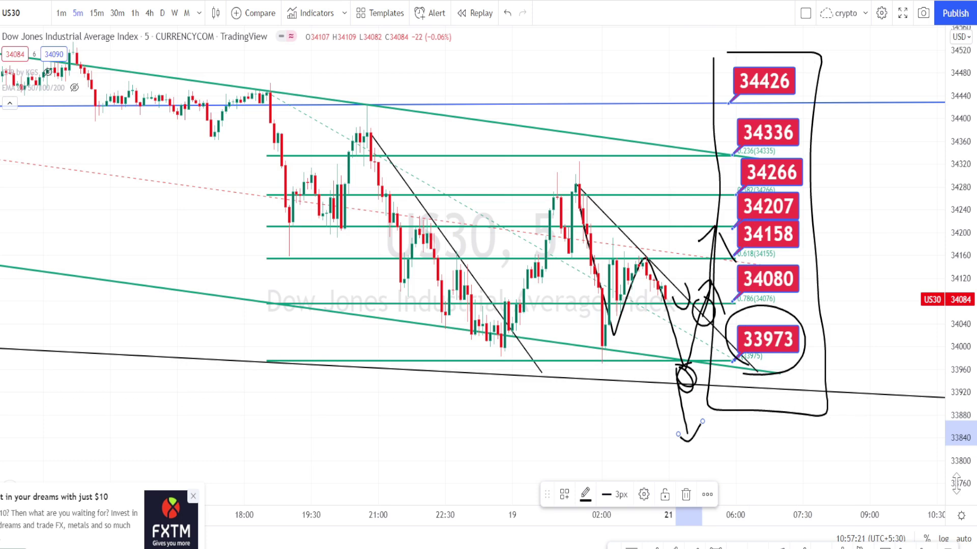
{"action": "left_click_drag", "start_coordinate": [956, 483], "coordinate": [958, 465]}
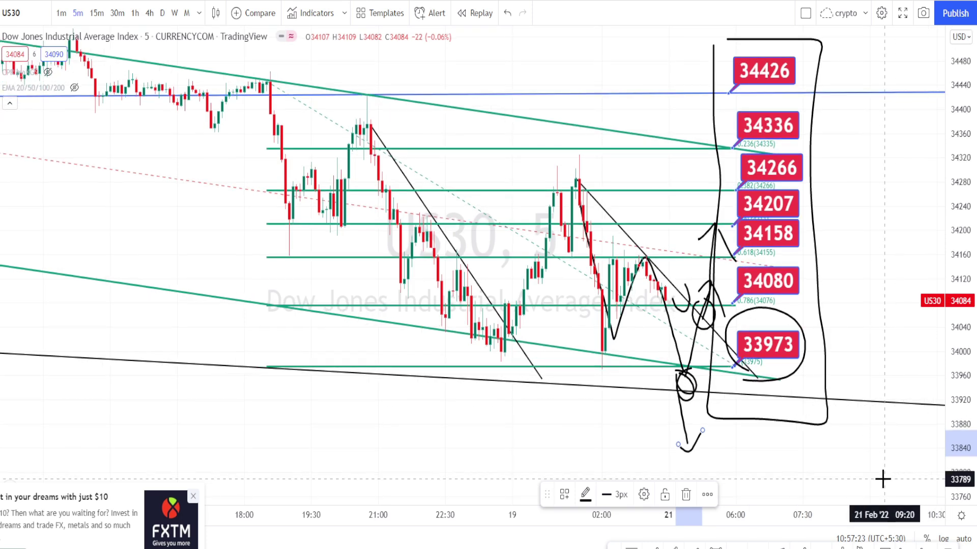